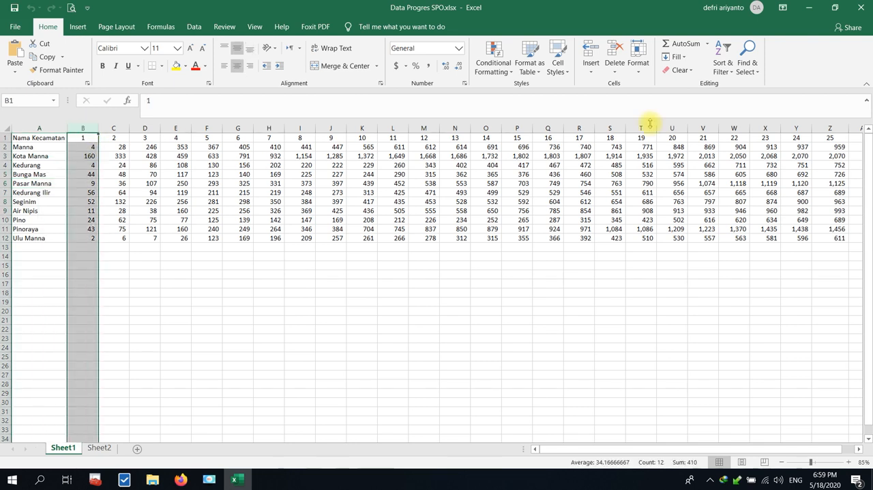
# Highlight columns B through Z of Sheet1 to examine the kecamatan figures under headers 1 to 25.
pyautogui.keyDown('shift'); pyautogui.click(830, 128); pyautogui.keyUp('shift')
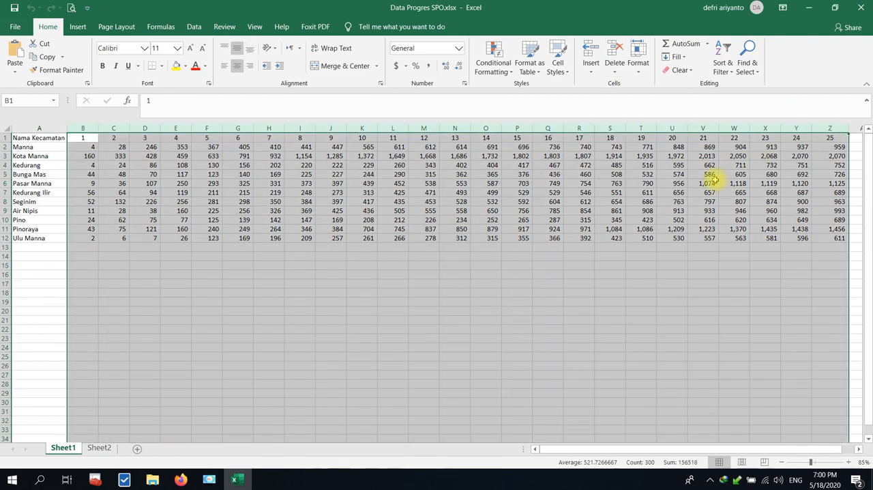
pyautogui.click(530, 232)
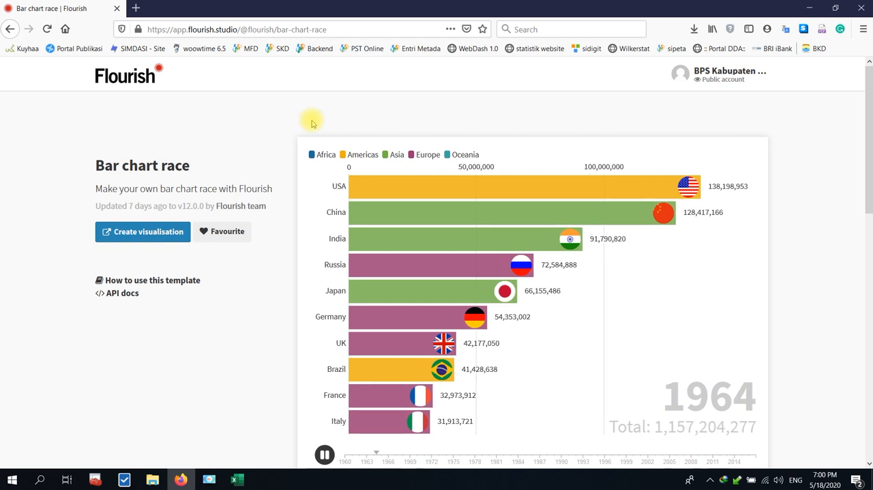
# Create a visualisation from Flourish's Bar chart race template and open its data sheet.
pyautogui.click(716, 71)
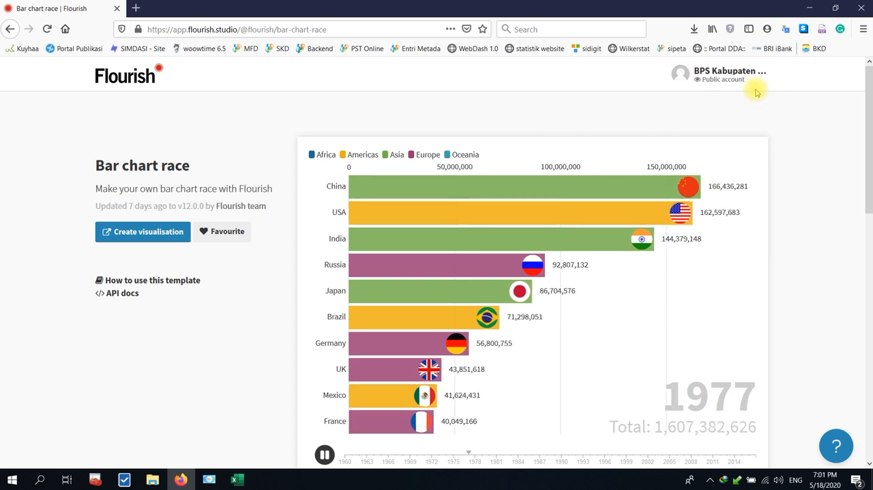
pyautogui.moveTo(681, 83)
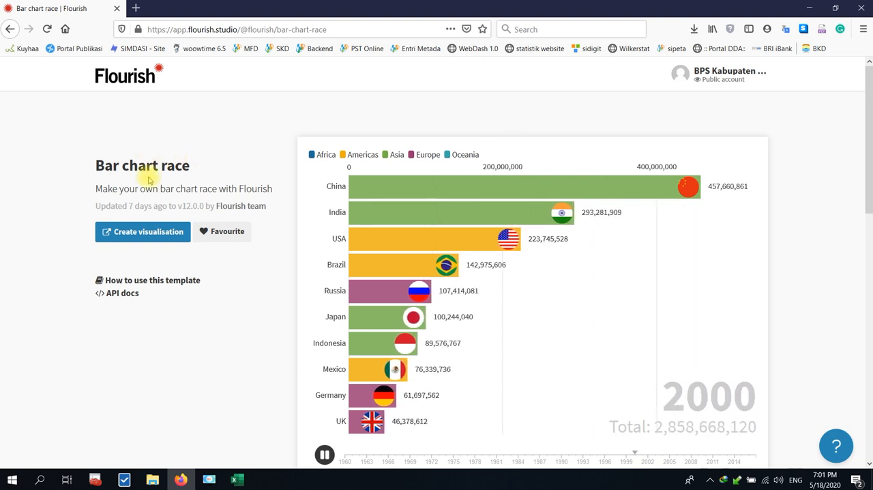
pyautogui.click(136, 233)
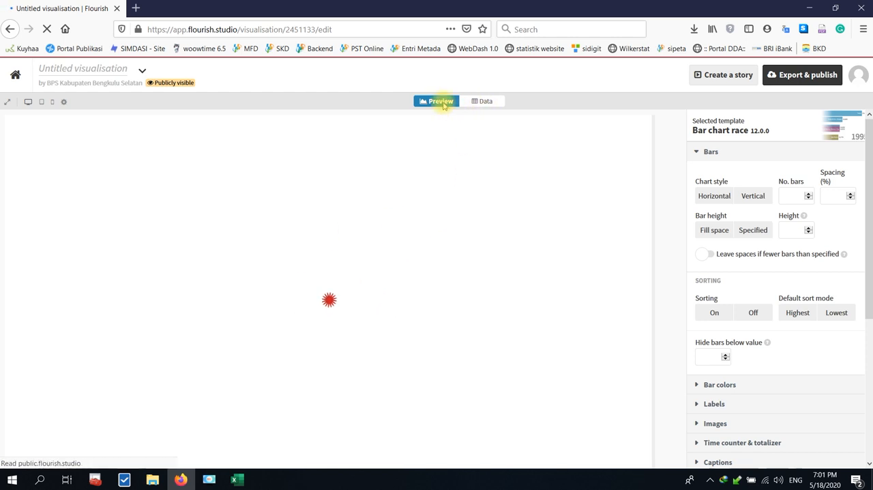
pyautogui.click(487, 102)
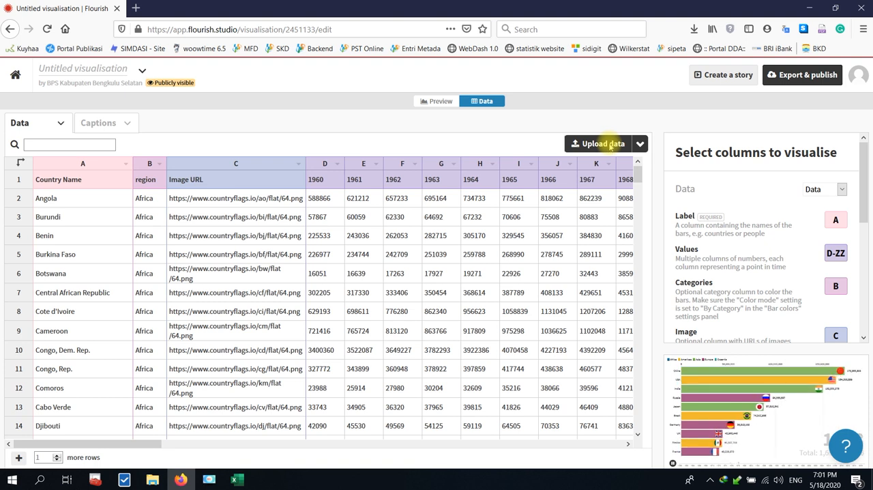
# Upload Data Progres SPO.xlsx from the Desktop's Flowchart Race folder, import Sheet1 publicly and continue to column selection.
pyautogui.click(603, 144)
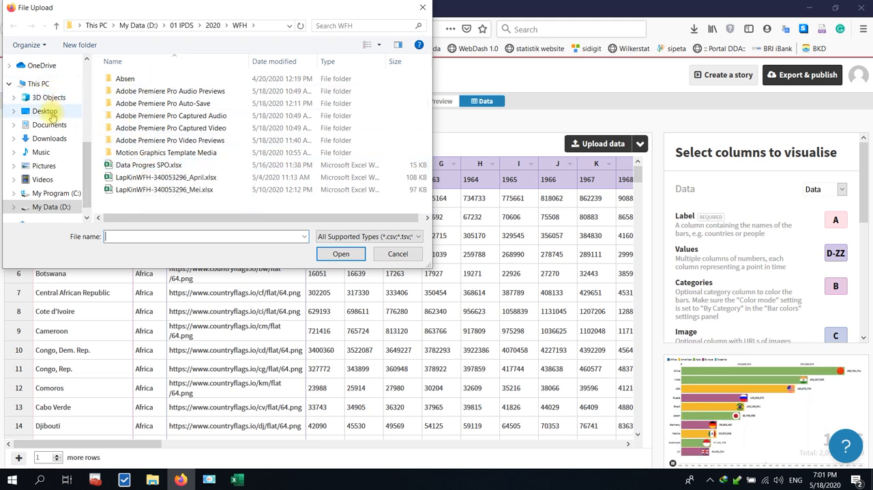
pyautogui.click(45, 111)
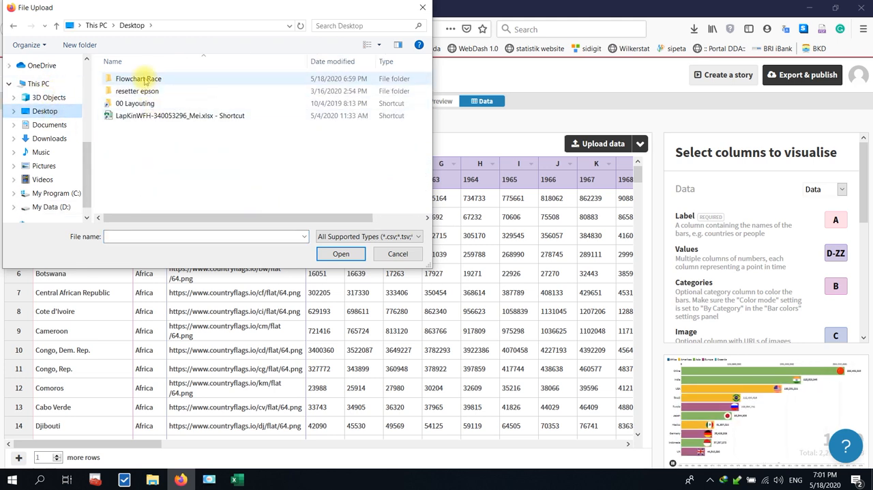
pyautogui.doubleClick(140, 78)
pyautogui.click(141, 80)
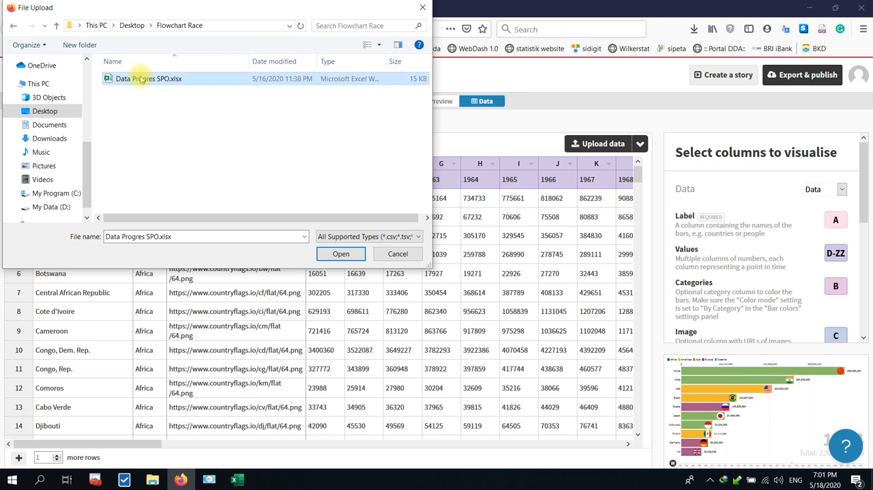
pyautogui.click(341, 254)
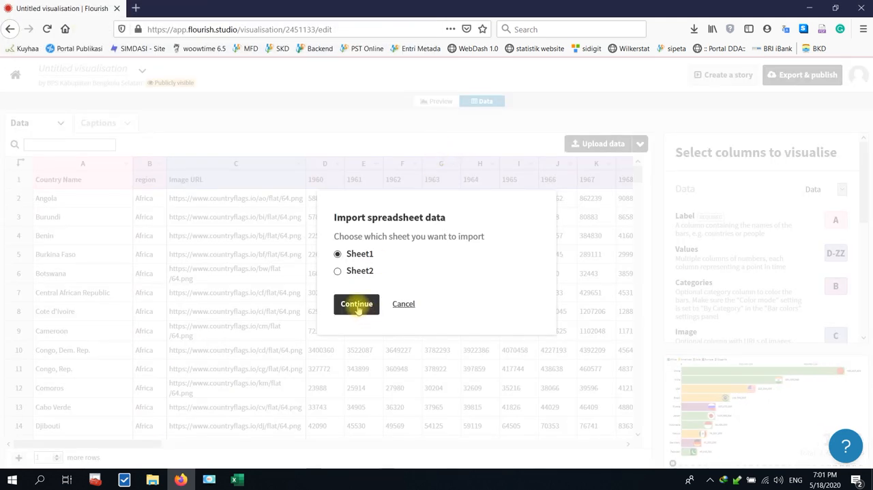
pyautogui.click(357, 306)
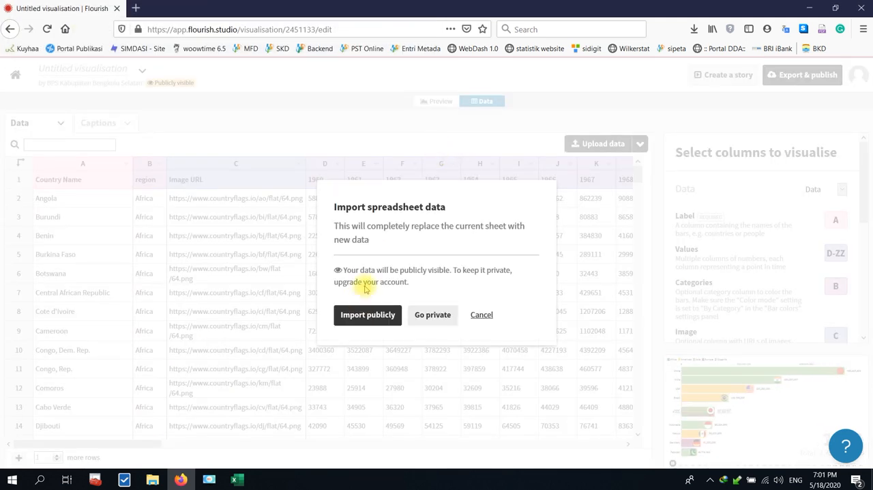
pyautogui.click(380, 317)
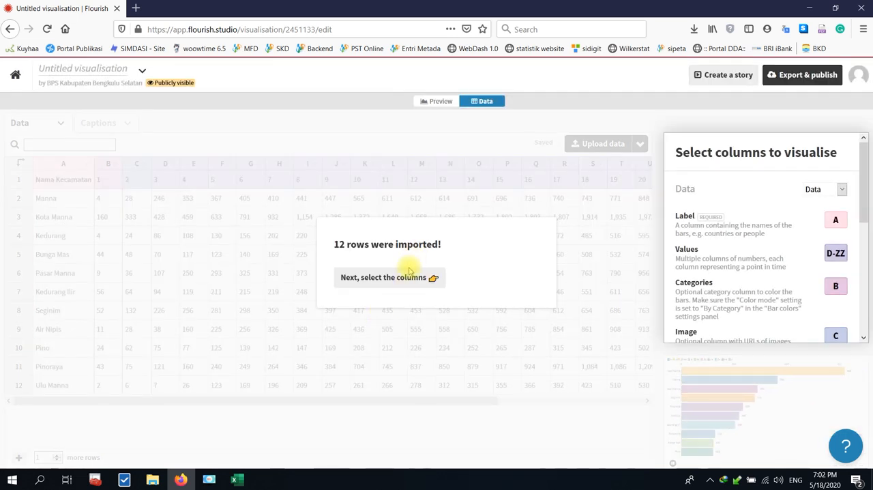
pyautogui.click(437, 280)
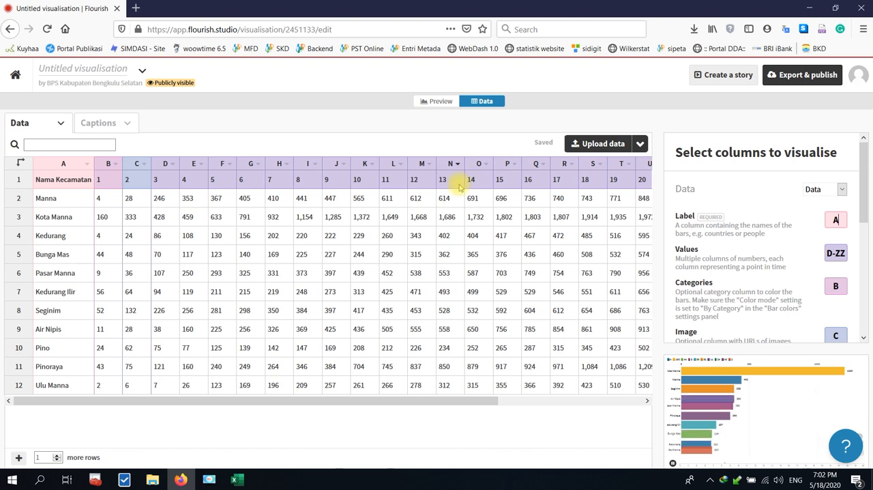
# Preview the bar chart race with the imported data and check it against the data sheet.
pyautogui.click(443, 102)
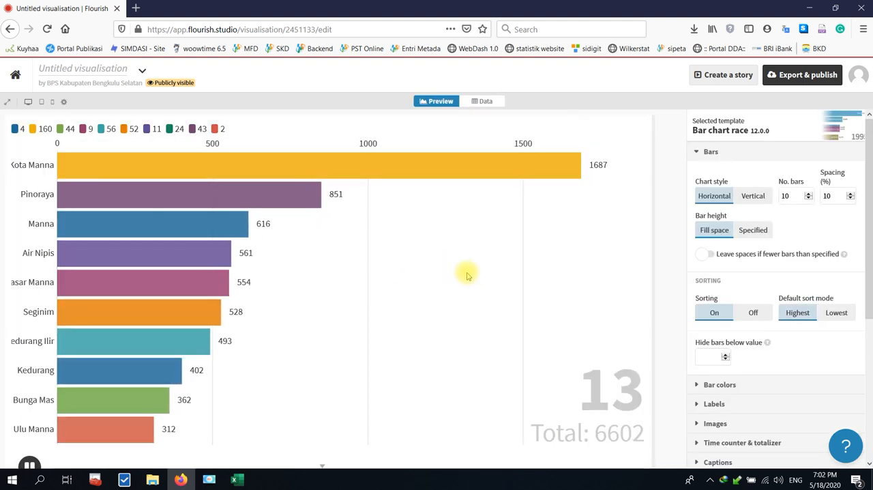
pyautogui.click(695, 154)
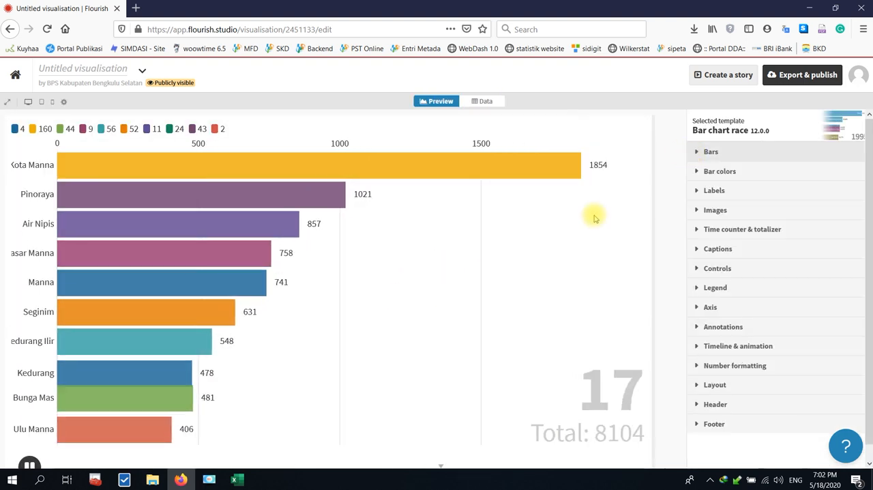
pyautogui.click(479, 103)
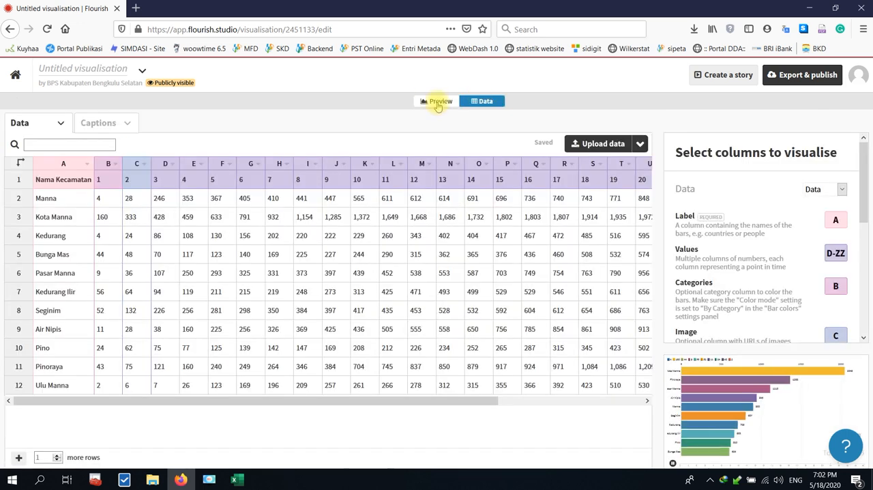
# Return to the chart preview and set the number of bars to 11.
pyautogui.click(437, 101)
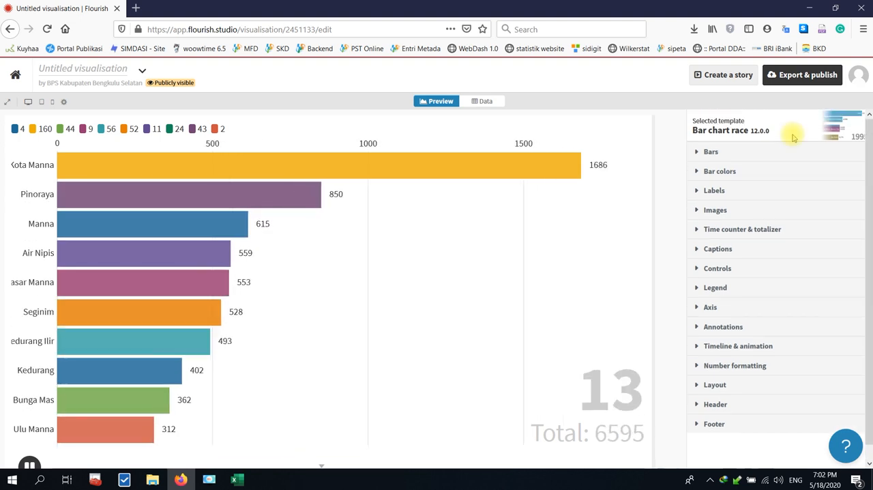
pyautogui.click(705, 151)
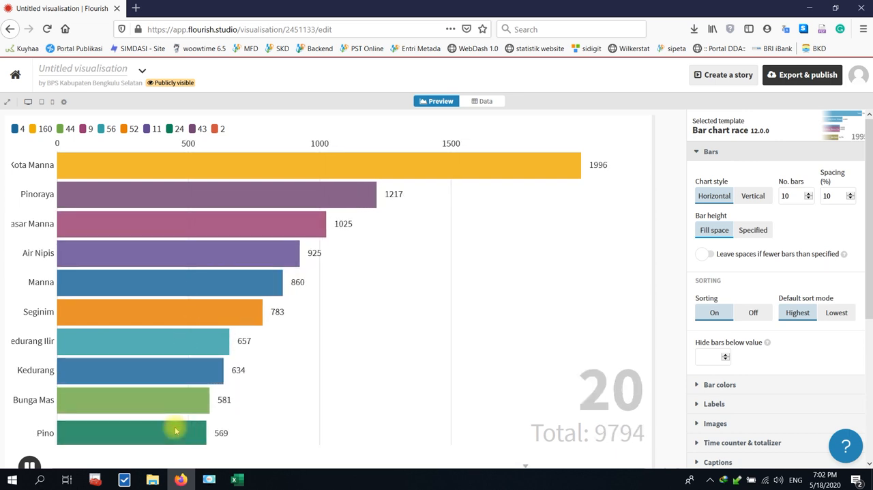
pyautogui.click(808, 194)
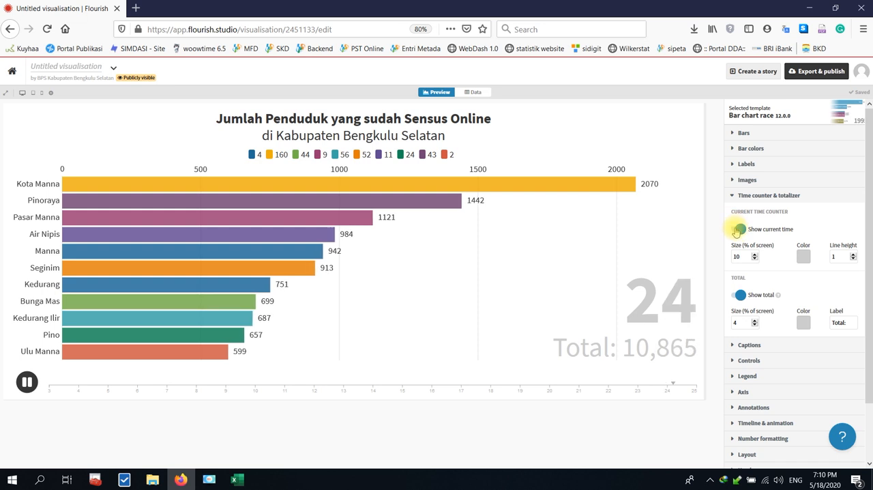
# Hide the current time counter on the chart while keeping the total shown.
pyautogui.click(737, 230)
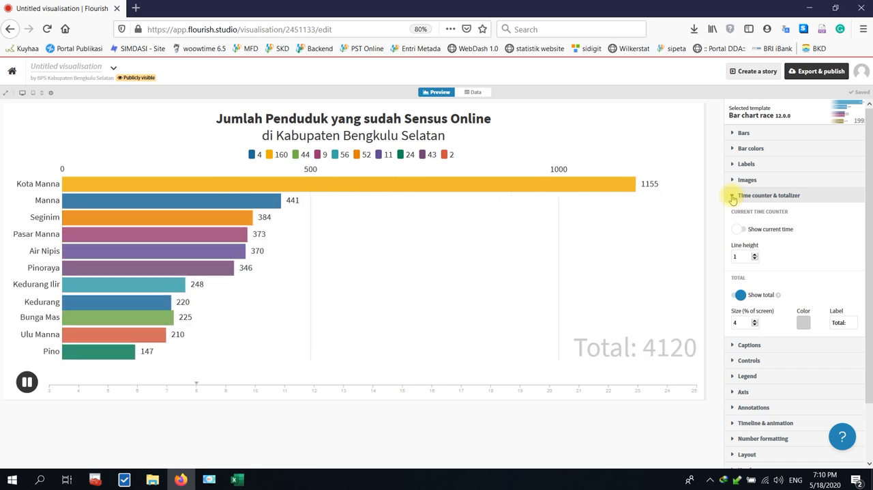
pyautogui.click(732, 197)
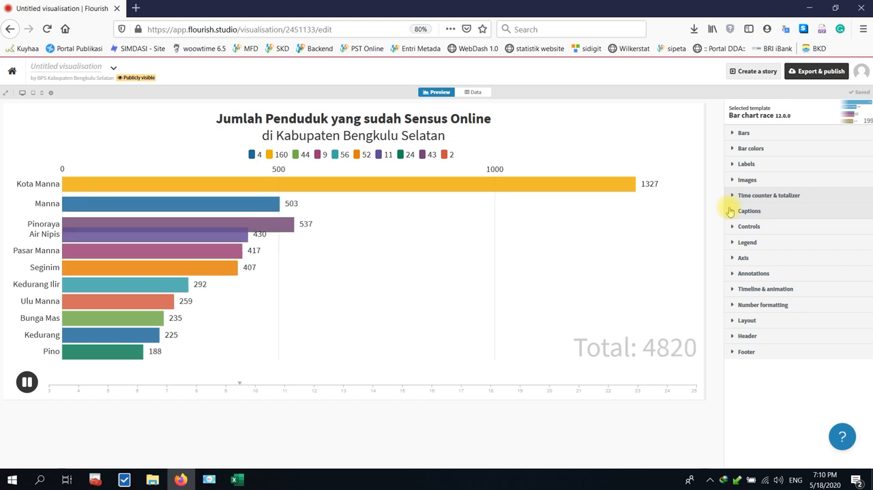
pyautogui.click(733, 197)
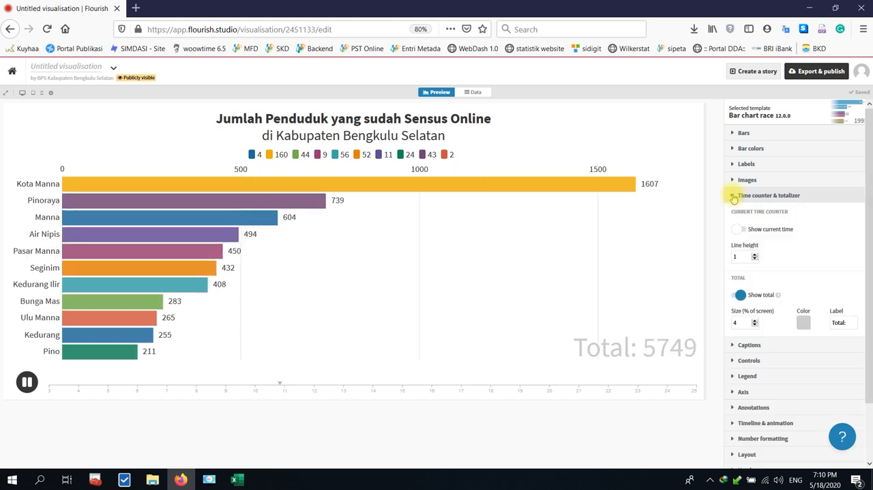
pyautogui.click(733, 196)
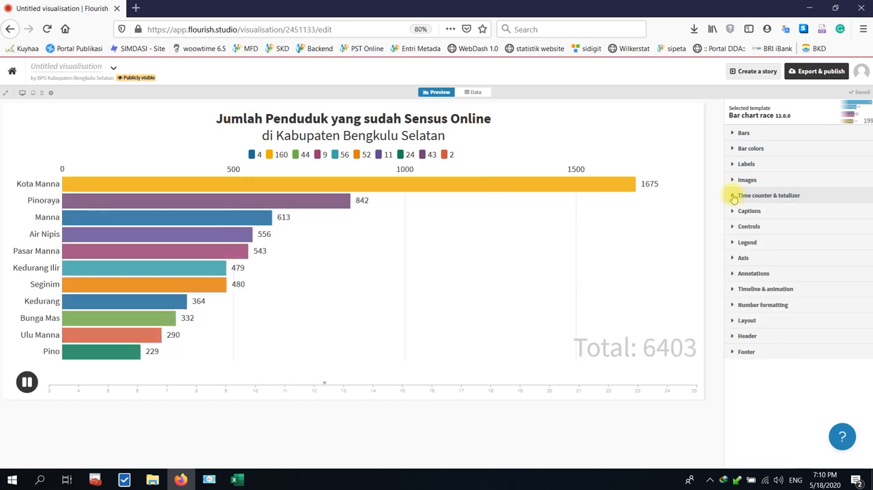
# Check the caption settings and disable the chart's legend.
pyautogui.click(734, 212)
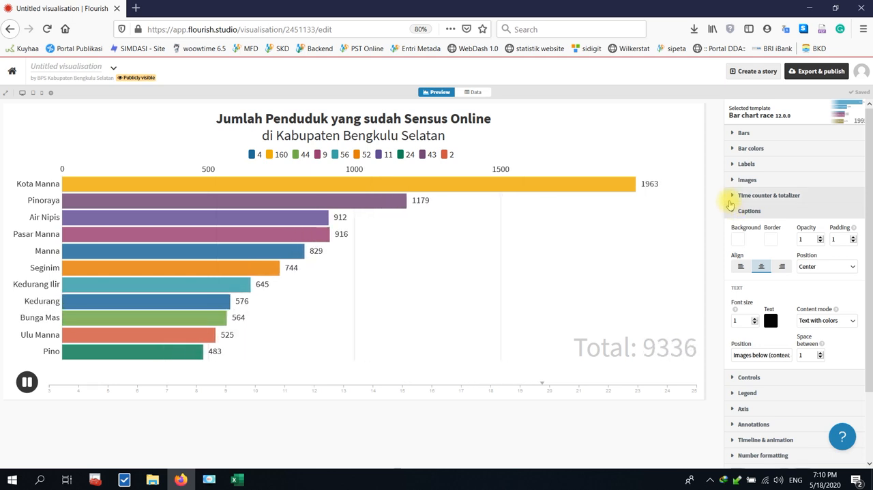
pyautogui.click(735, 215)
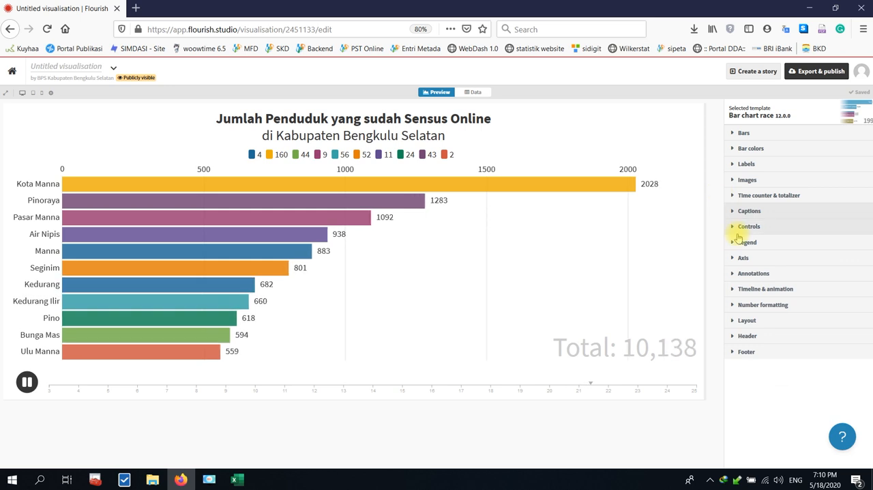
pyautogui.click(735, 244)
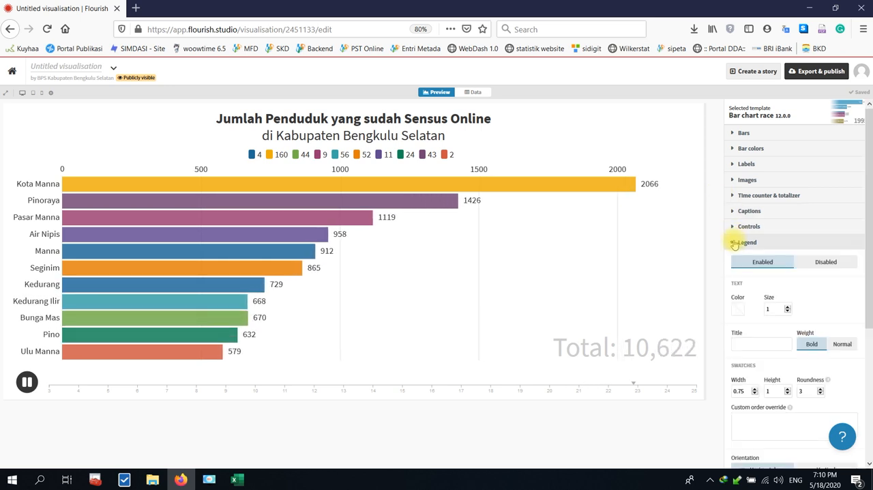
pyautogui.click(806, 264)
pyautogui.click(747, 245)
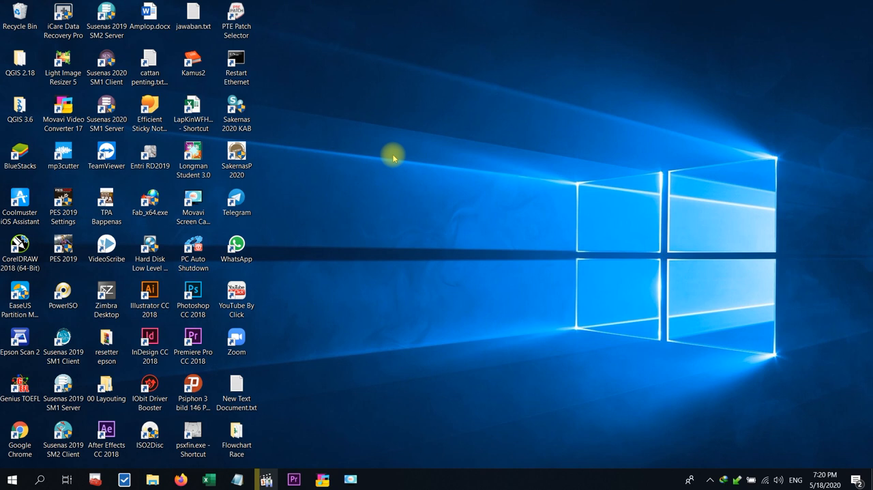
# Switch to Premiere Pro and import ScreenCaptureProject8.mp4 from the Movavi Screen Capture Pro folder into the Flowchart Race project.
pyautogui.click(294, 481)
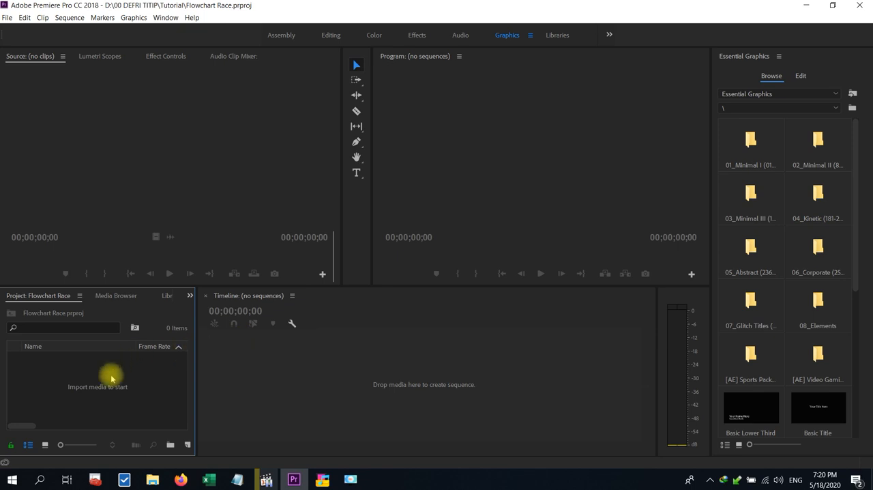
pyautogui.moveTo(152, 479)
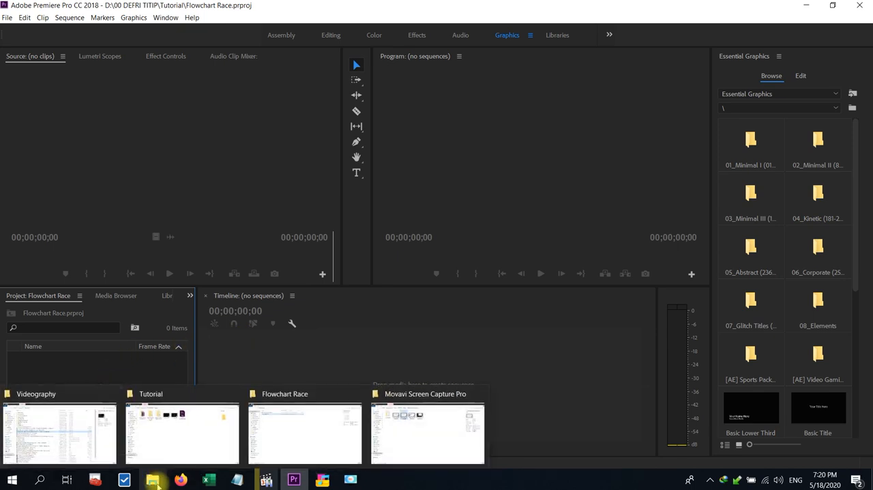
pyautogui.moveTo(305, 422)
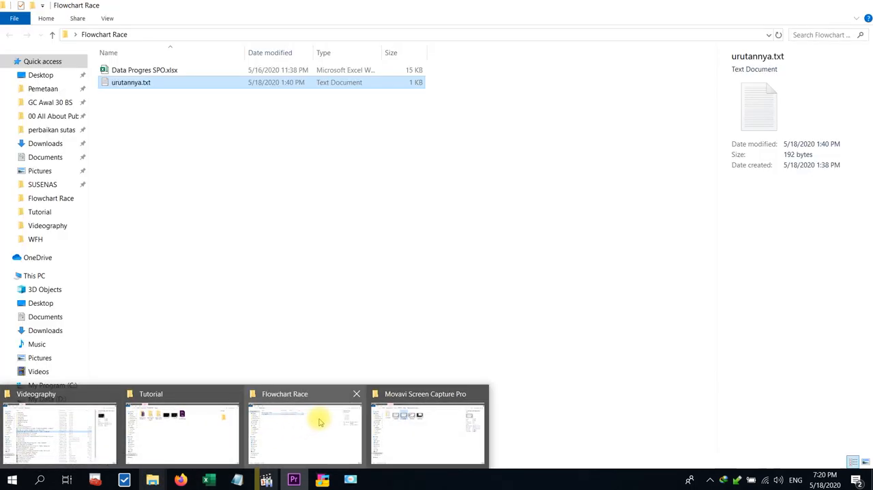
pyautogui.click(400, 419)
pyautogui.moveTo(251, 102); pyautogui.dragTo(75, 407)
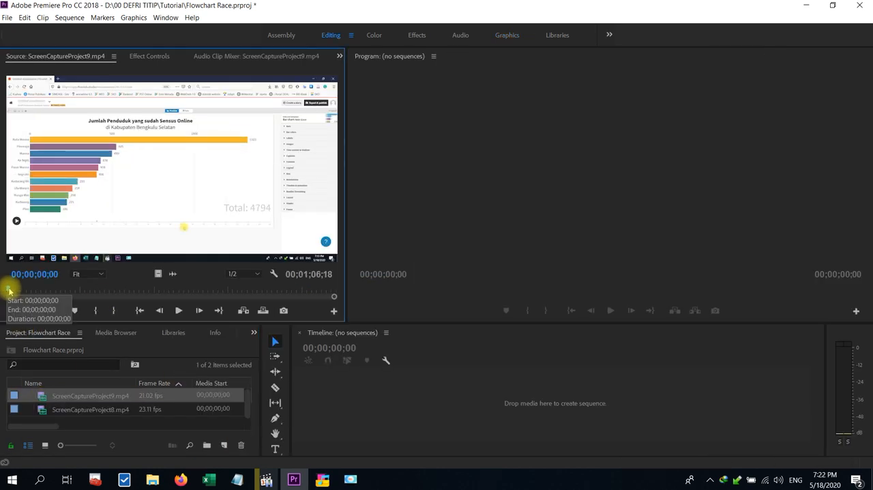
# Review ScreenCaptureProject9.mp4 through to its end, and play the last part of ScreenCaptureProject8.mp4 in the source monitor.
pyautogui.press('space')
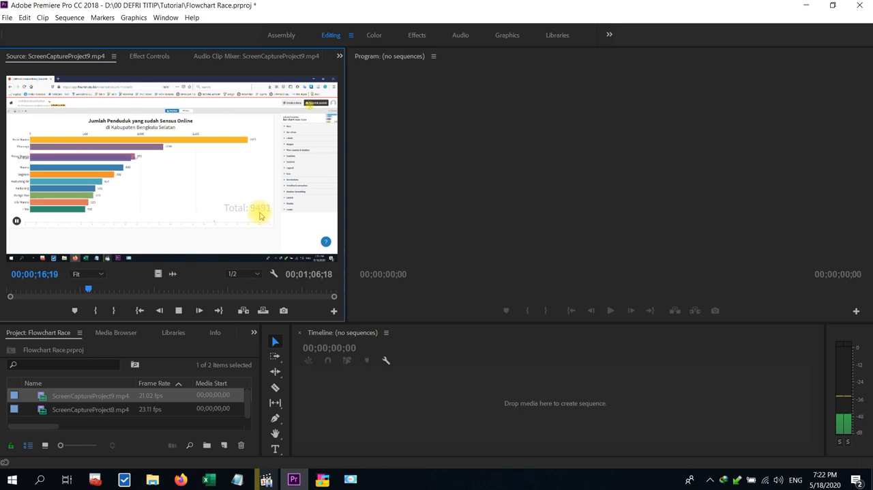
pyautogui.moveTo(124, 290); pyautogui.dragTo(334, 301)
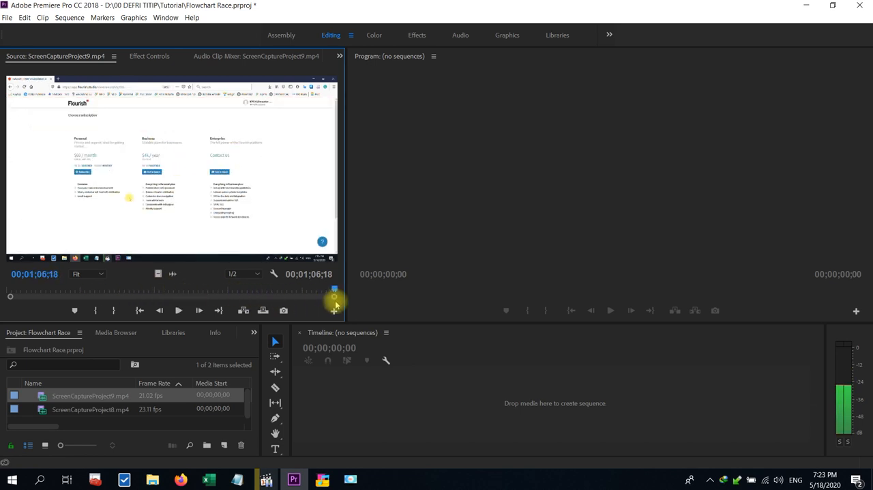
pyautogui.doubleClick(49, 411)
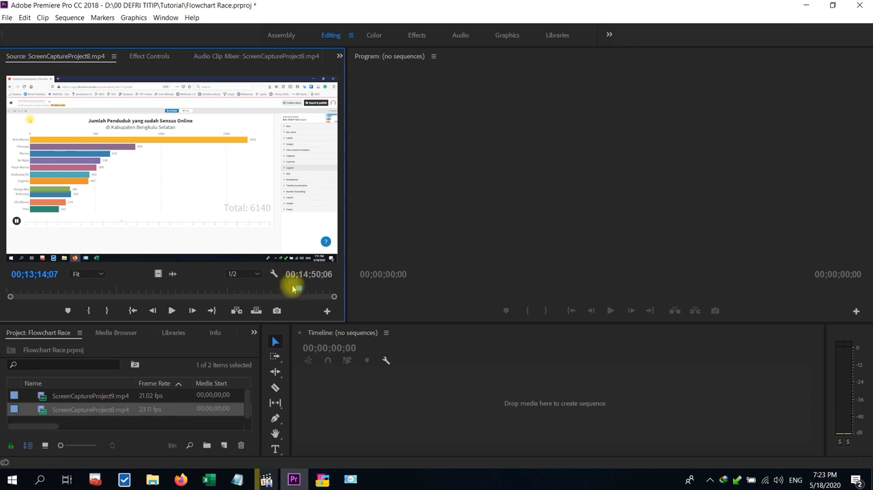
pyautogui.click(178, 311)
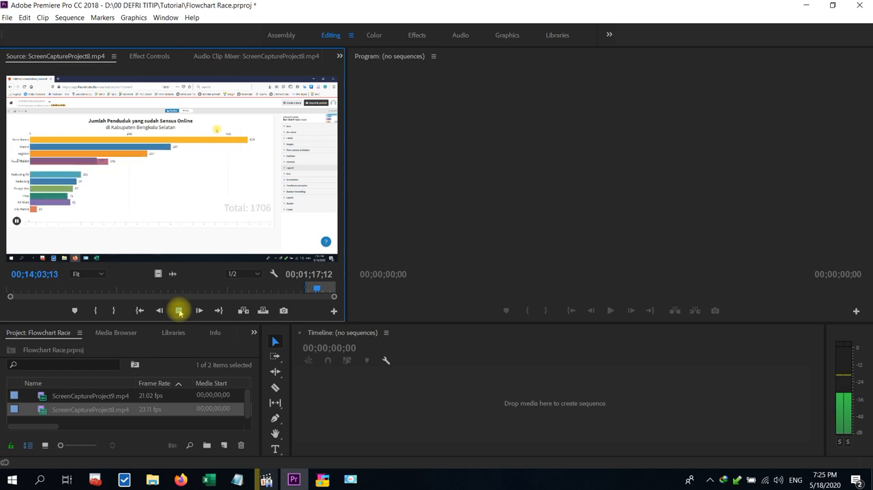
# Mark the out point of ScreenCaptureProject8.mp4 at 00;14;02;28 and place only its video in the timeline as a new sequence.
pyautogui.click(179, 311)
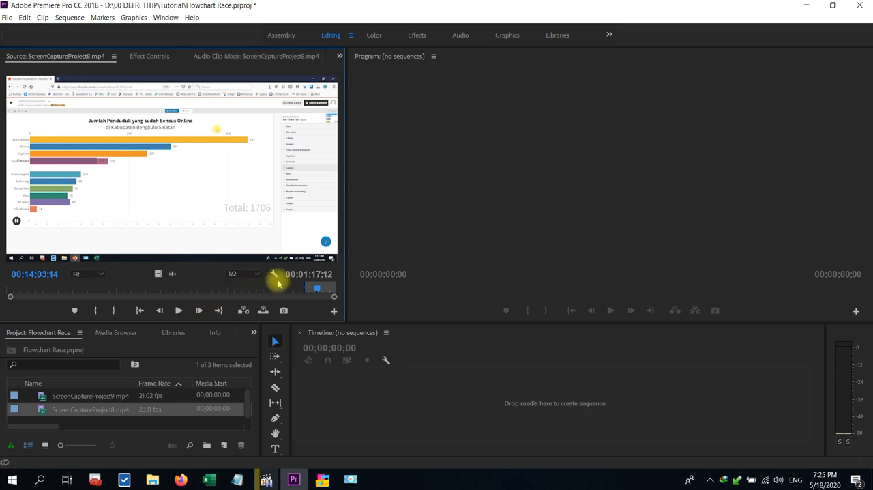
pyautogui.press('Left')
pyautogui.press('Left')
pyautogui.press('Left')
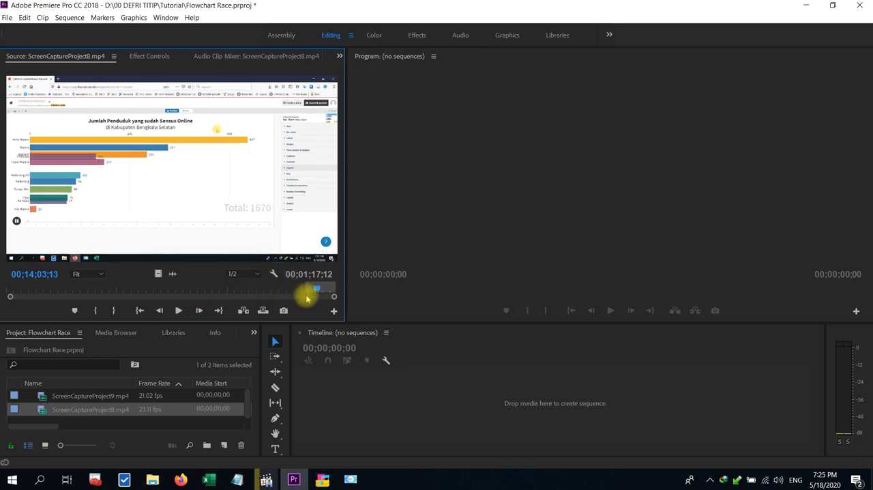
pyautogui.press('Left')
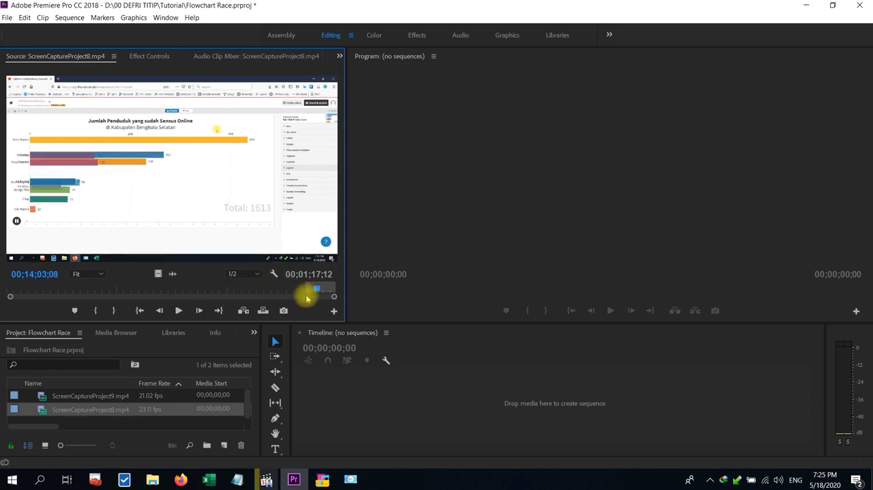
pyautogui.press('Left')
pyautogui.press('Left')
pyautogui.press('Left')
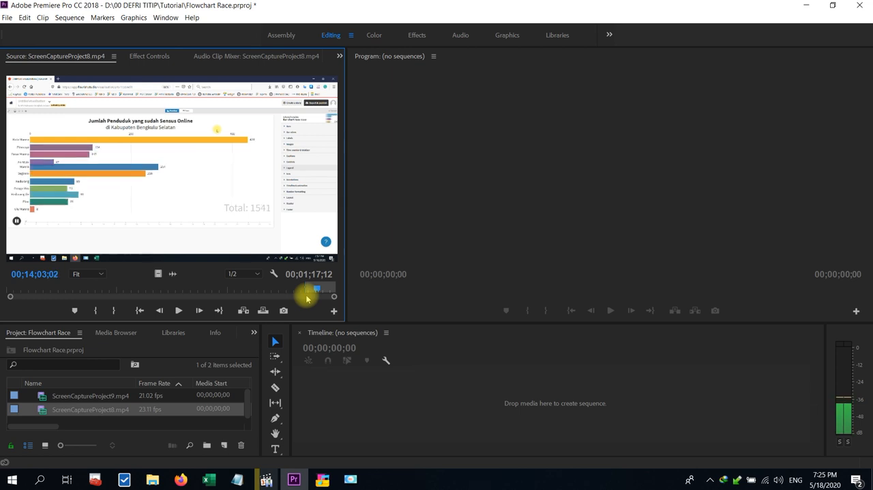
pyautogui.press('Left')
pyautogui.press('Left')
pyautogui.press('Left')
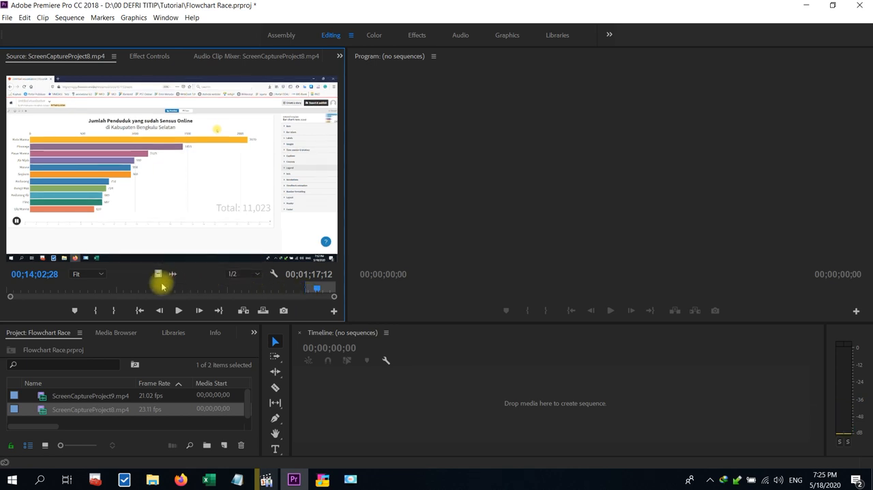
pyautogui.click(114, 309)
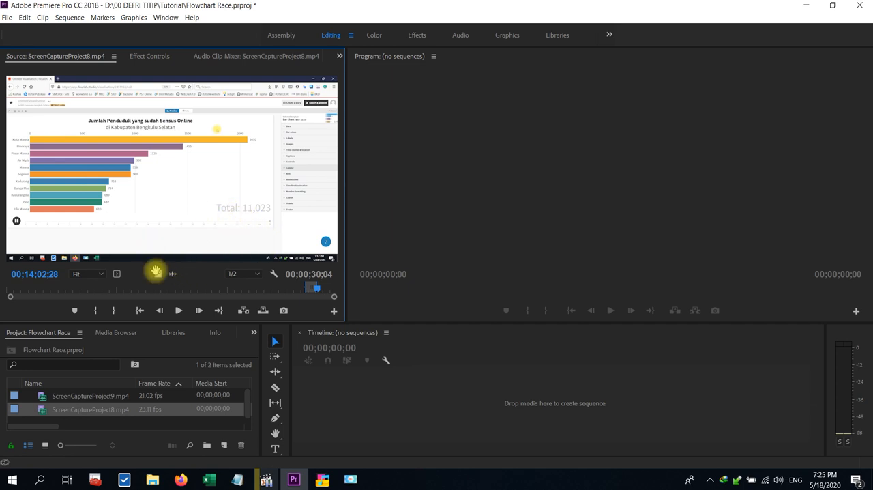
pyautogui.moveTo(157, 275); pyautogui.dragTo(311, 386)
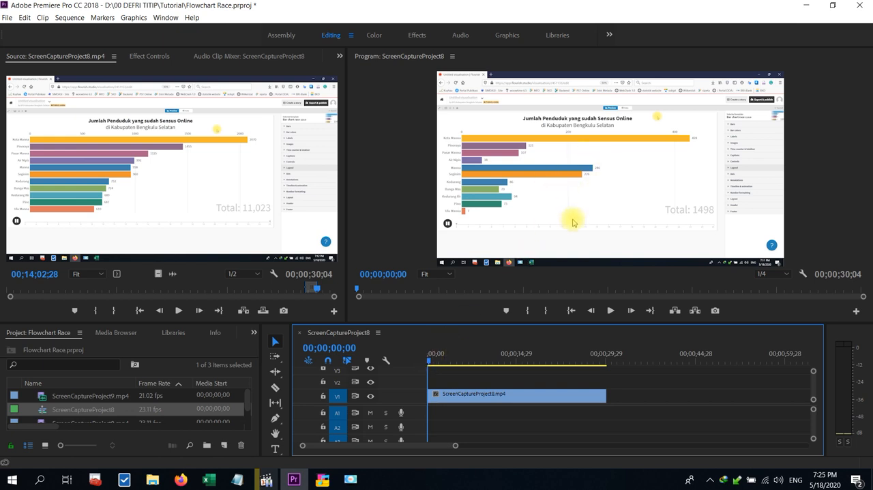
# Slow the timeline clip to 50% speed with Optical Flow time interpolation and play the result.
pyautogui.rightClick(514, 393)
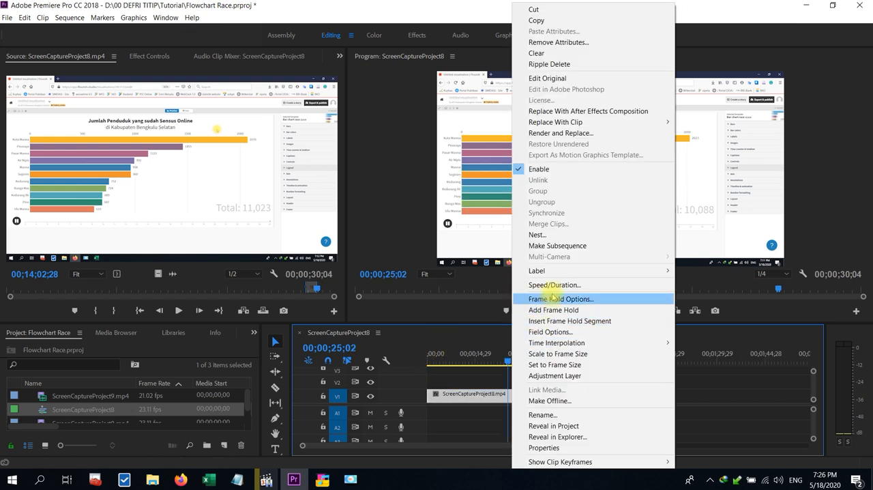
pyautogui.click(554, 286)
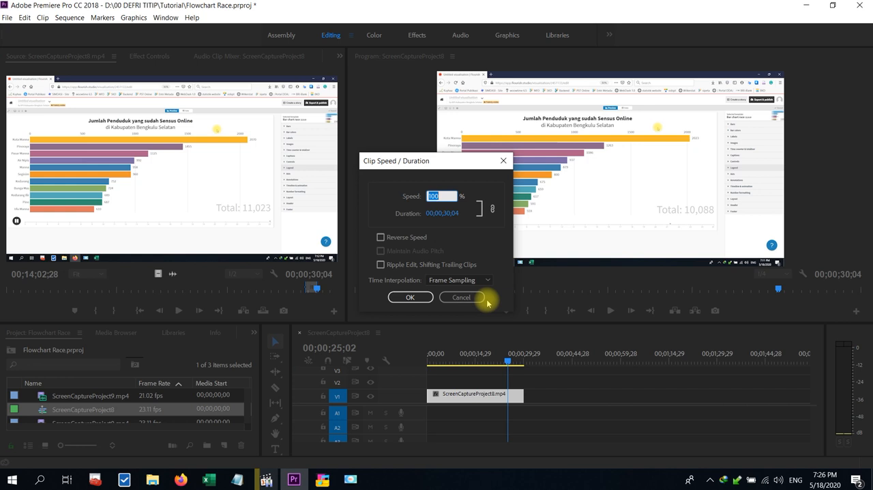
pyautogui.write('50')
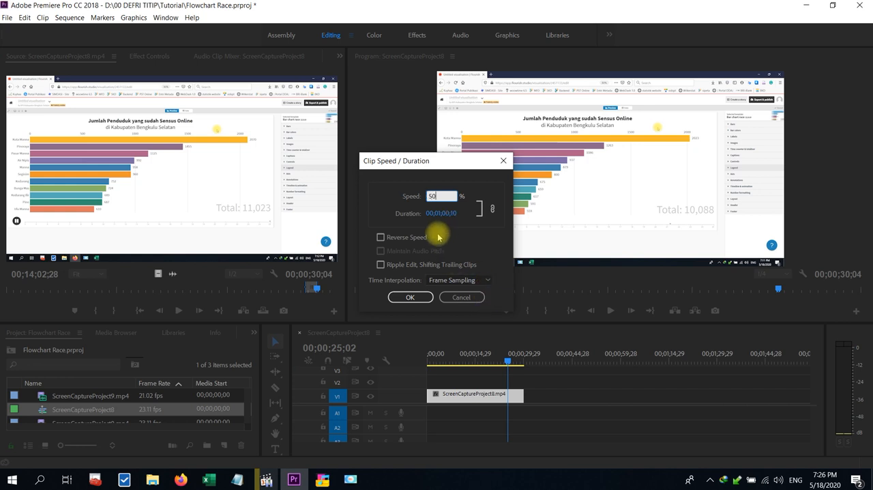
pyautogui.click(437, 280)
pyautogui.click(455, 315)
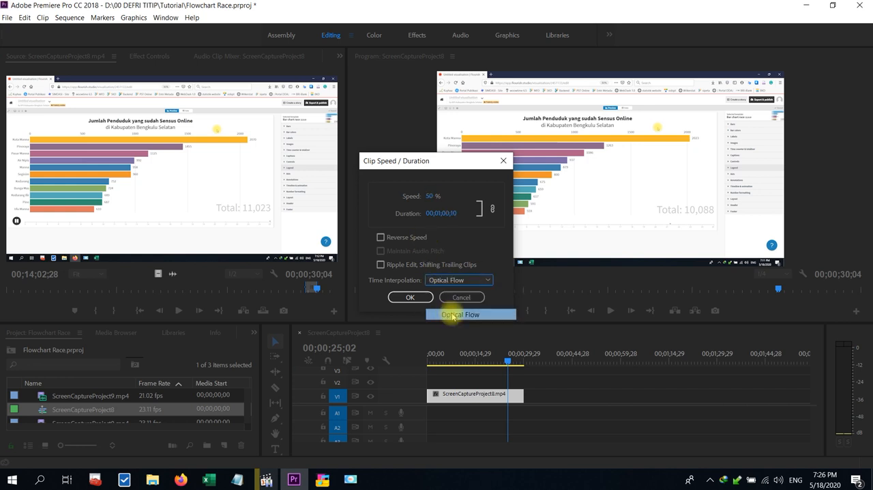
pyautogui.click(411, 298)
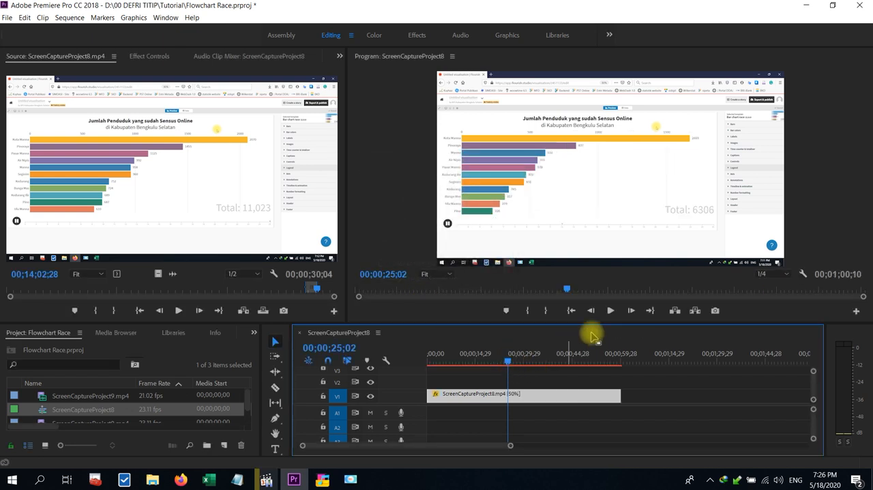
pyautogui.click(610, 311)
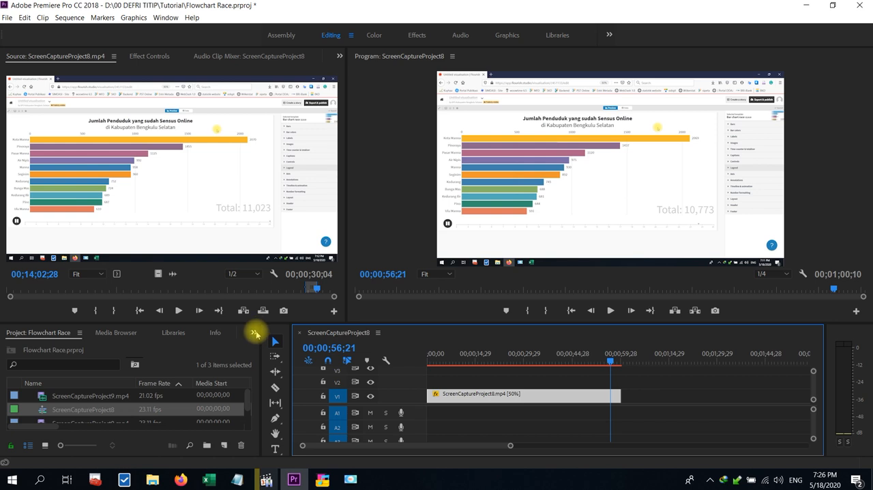
# Find the Crop video effect and apply it to the ScreenCaptureProject8.mp4 clip in the timeline.
pyautogui.click(256, 334)
pyautogui.click(268, 397)
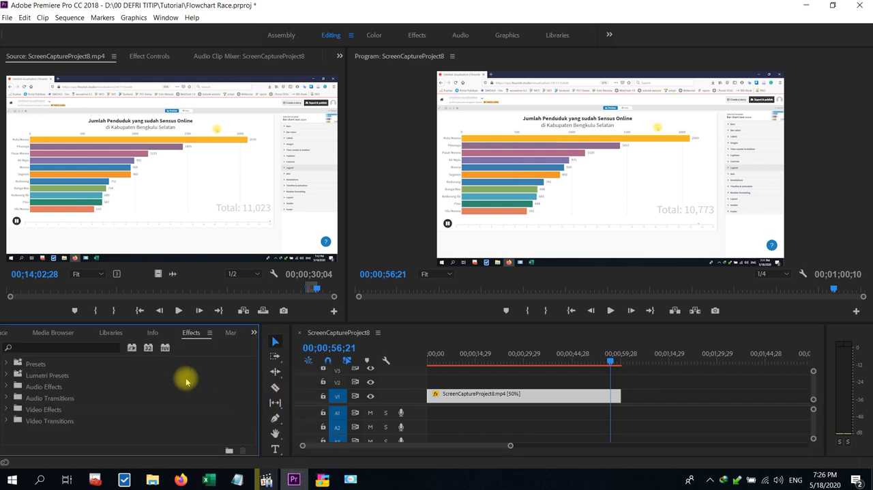
pyautogui.click(72, 348)
pyautogui.write('c')
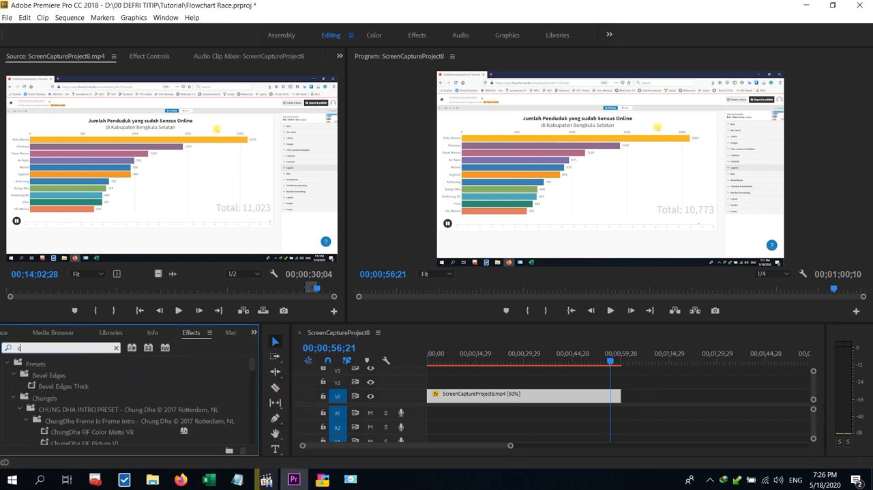
pyautogui.write('ro')
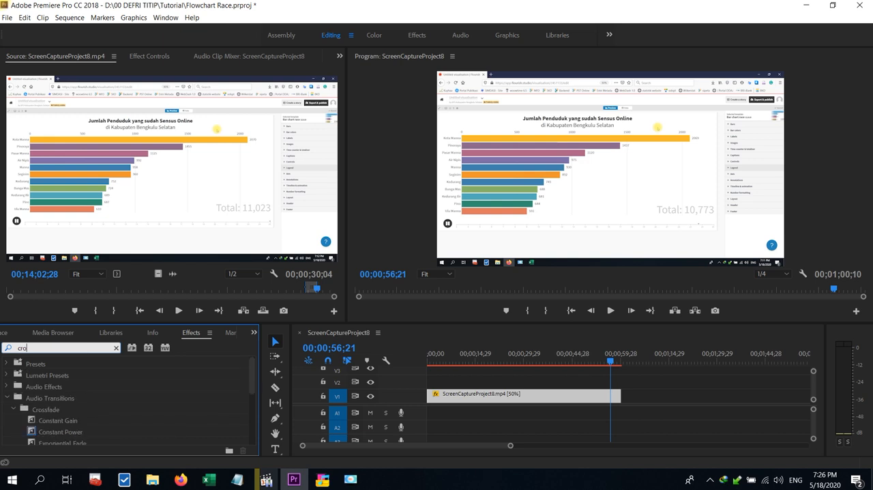
pyautogui.write('p')
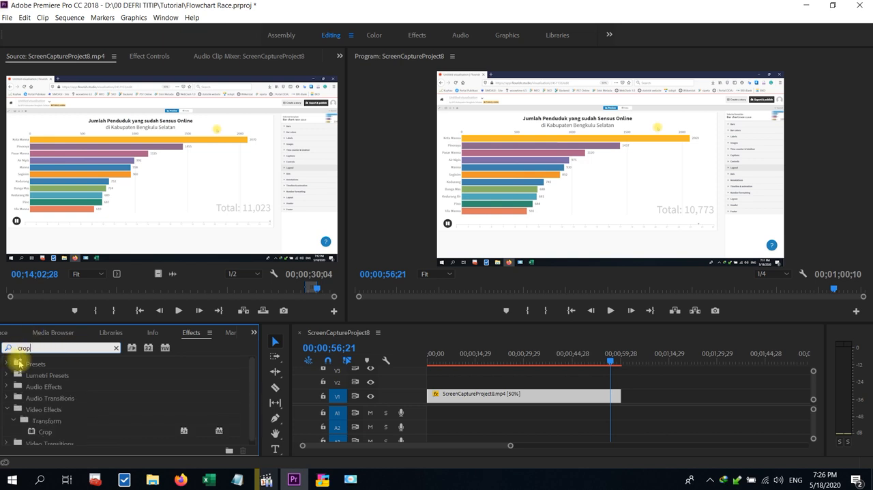
pyautogui.click(40, 432)
pyautogui.moveTo(400, 444); pyautogui.dragTo(448, 395)
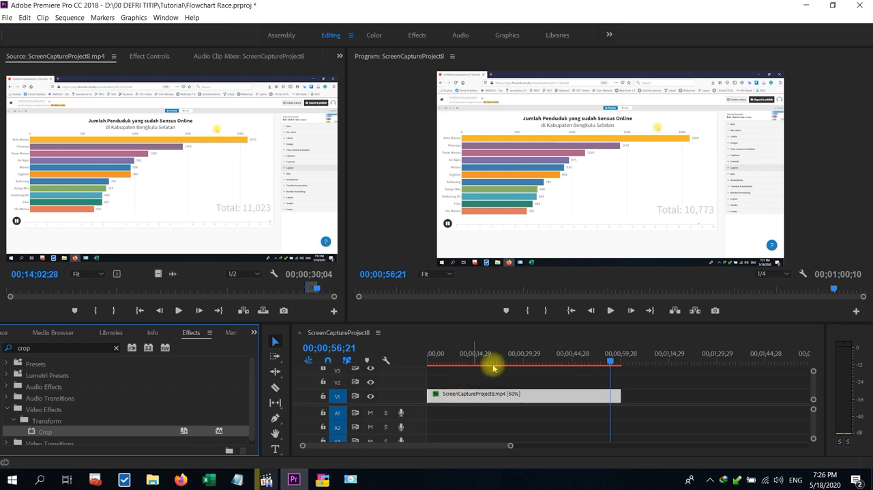
# Set the timeline clip's Crop effect to 0% on the left and 20% at the top.
pyautogui.click(552, 390)
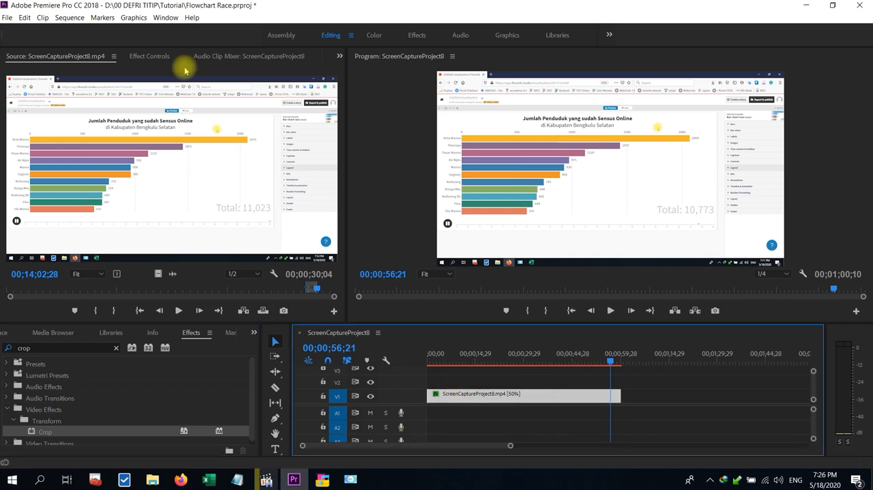
pyautogui.click(145, 56)
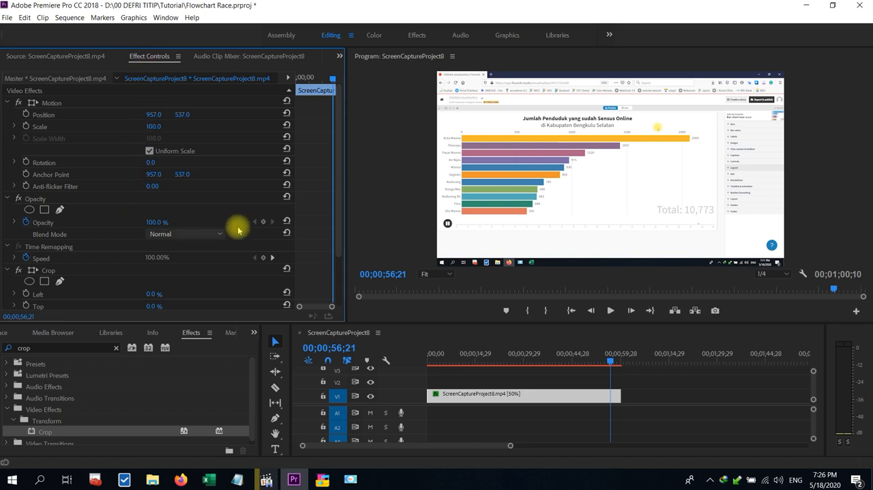
pyautogui.moveTo(337, 164); pyautogui.dragTo(353, 263)
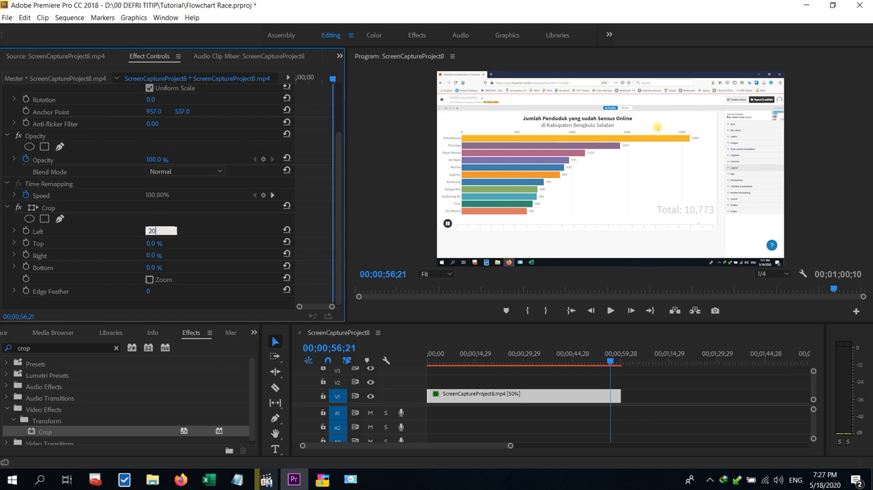
pyautogui.press('Return')
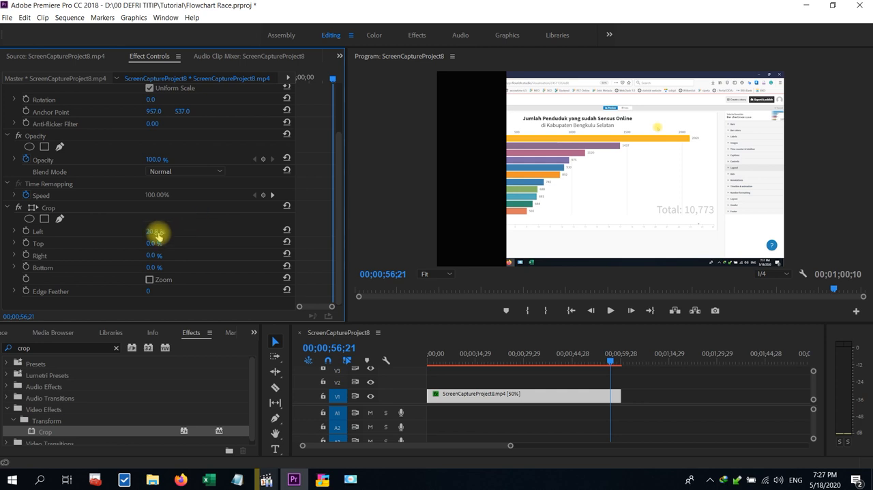
pyautogui.click(149, 233)
pyautogui.write('0')
pyautogui.press('Tab')
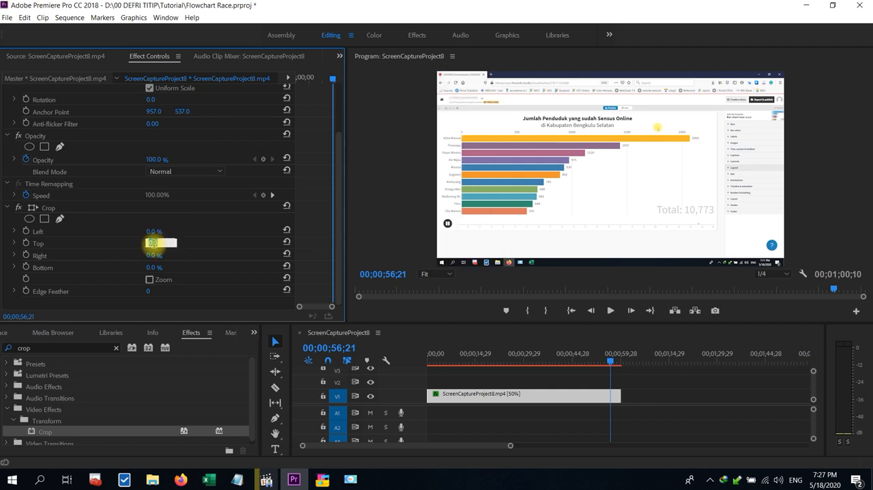
pyautogui.write('20')
pyautogui.press('Tab')
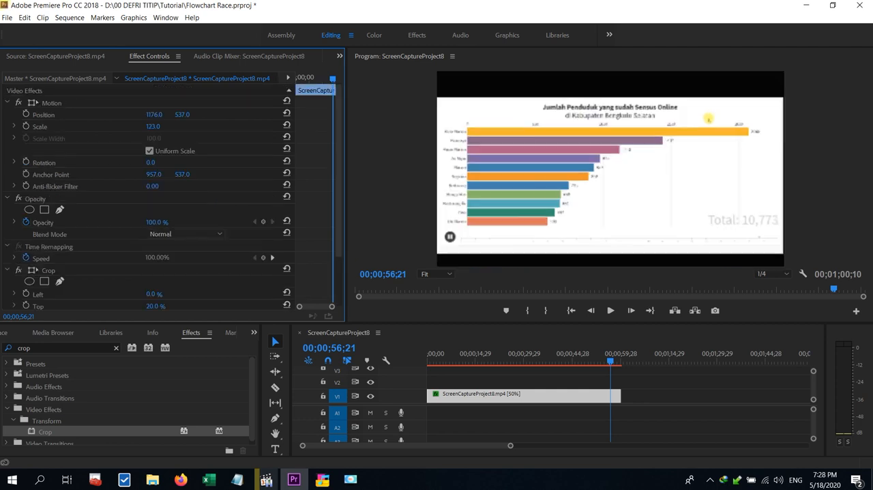
# Scale the cropped clip to 123 and move it to position 1176, 494 so the chart fills the frame's width.
pyautogui.moveTo(154, 116); pyautogui.dragTo(147, 120)
pyautogui.click(548, 89)
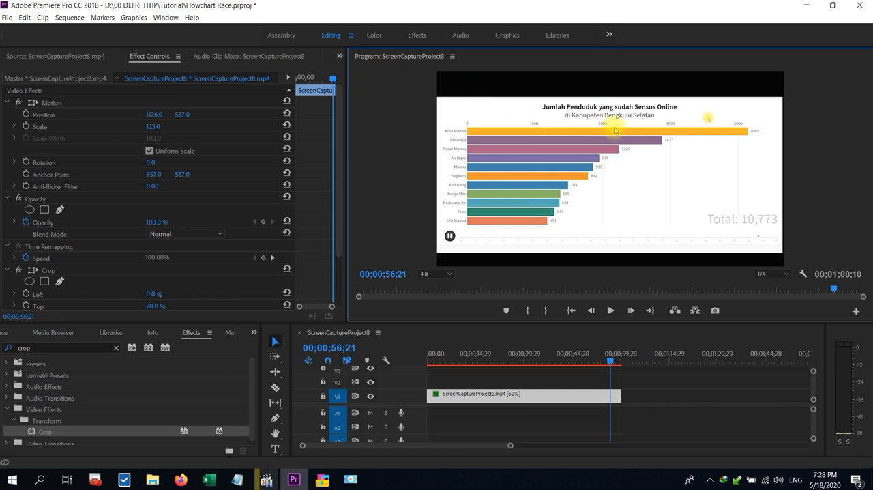
pyautogui.moveTo(182, 118); pyautogui.dragTo(164, 117)
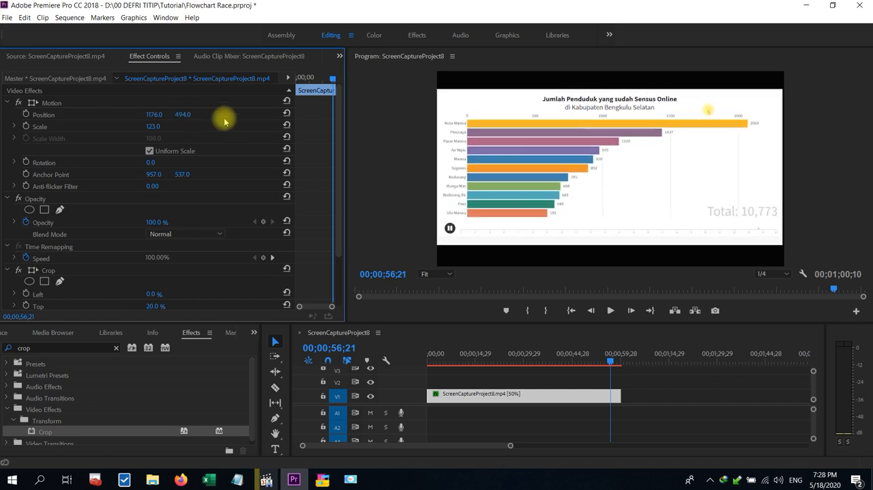
pyautogui.click(376, 106)
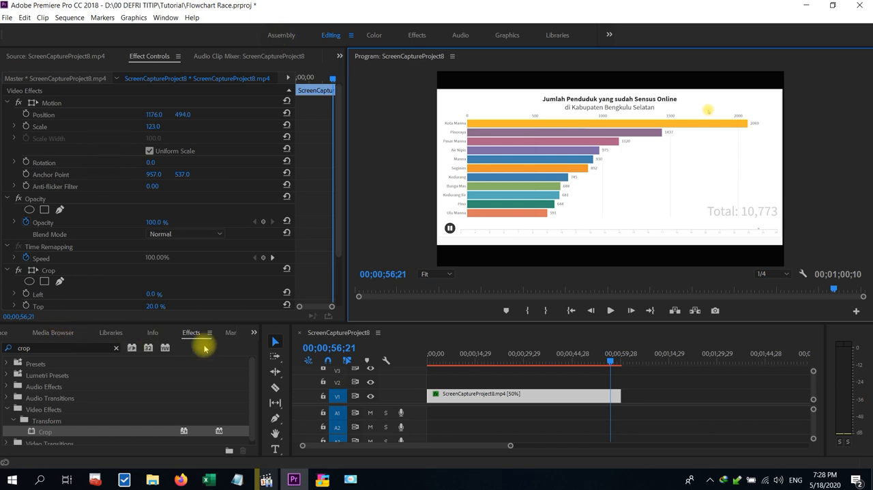
# Show the Flowchart Race project's media list and switch to File Explorer to locate the logo images.
pyautogui.click(253, 335)
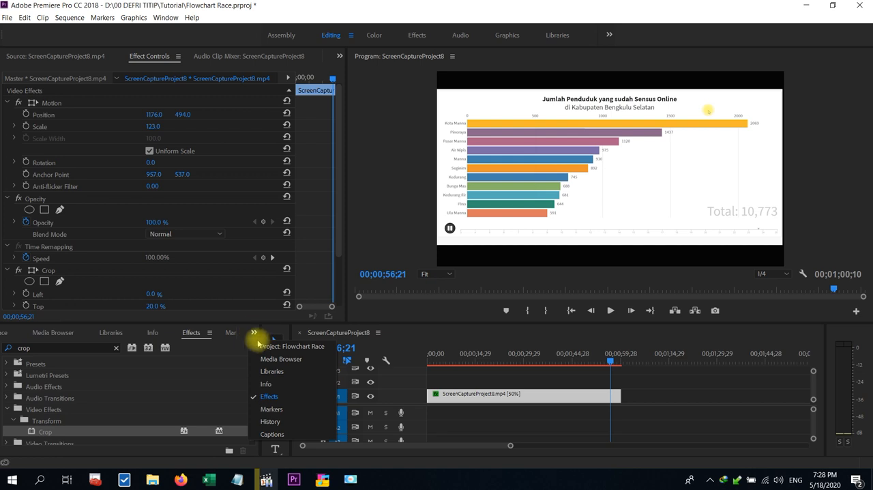
pyautogui.click(266, 346)
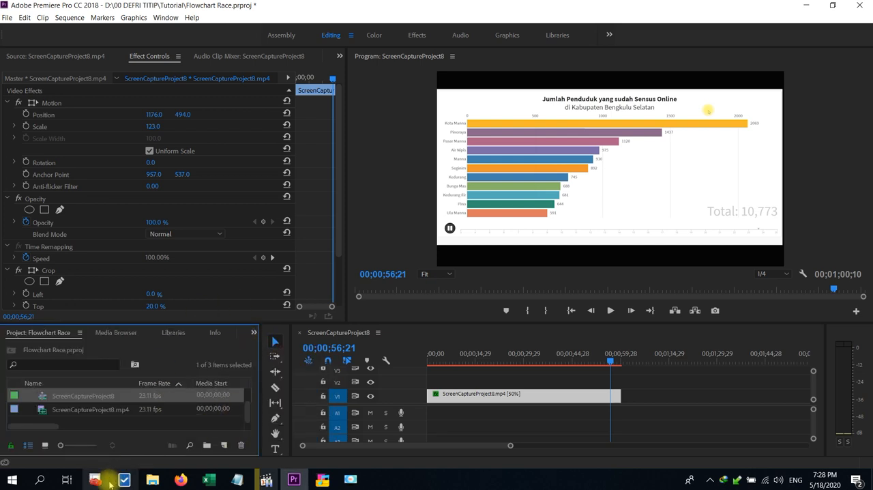
pyautogui.moveTo(152, 480)
pyautogui.moveTo(113, 438)
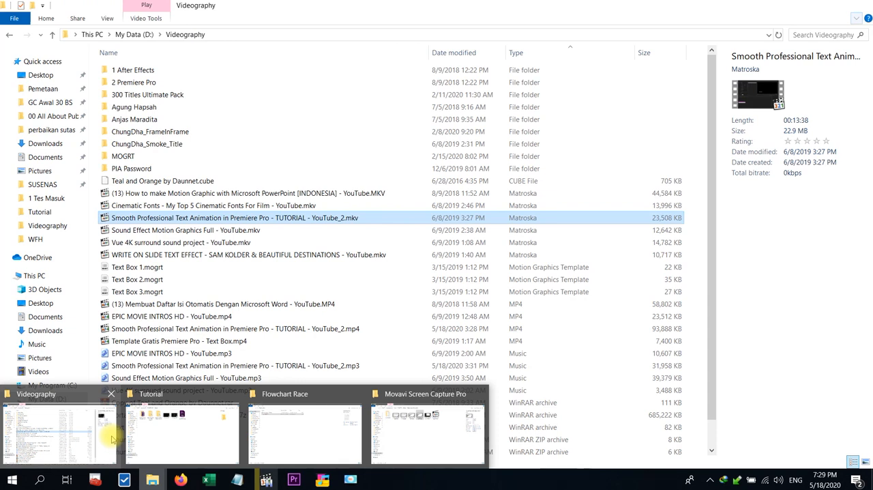
pyautogui.moveTo(286, 445)
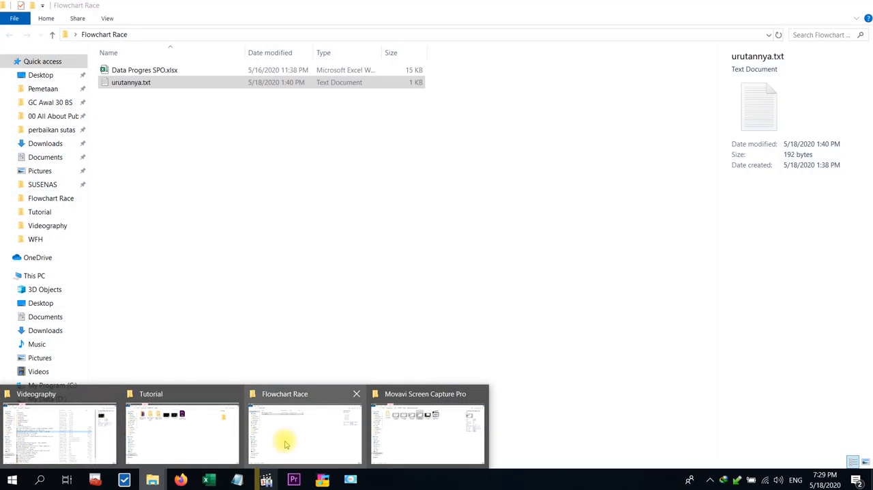
pyautogui.moveTo(61, 421)
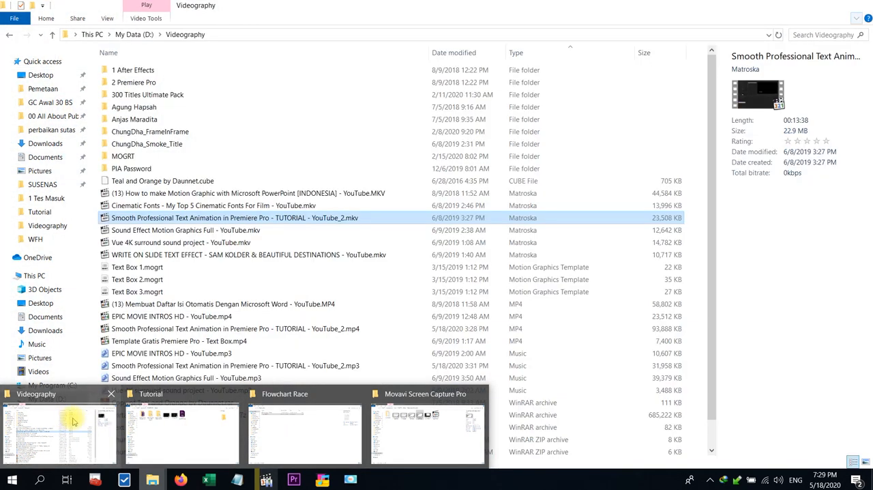
pyautogui.moveTo(174, 435)
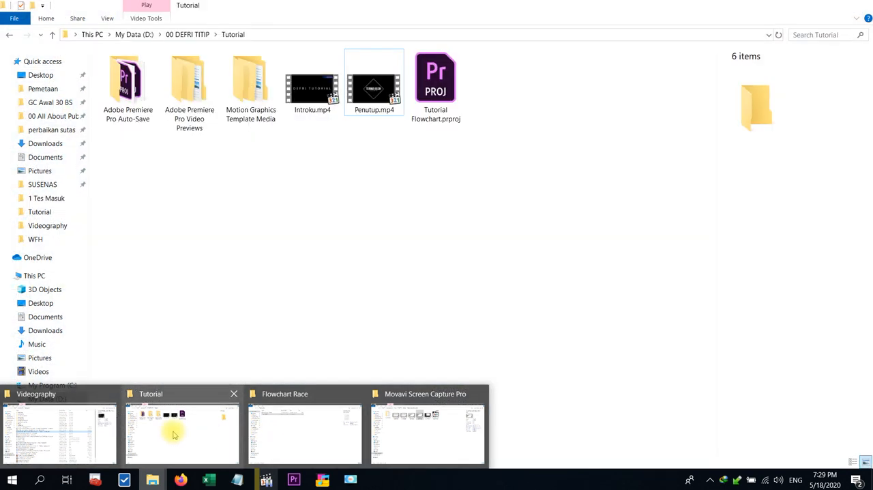
pyautogui.click(174, 435)
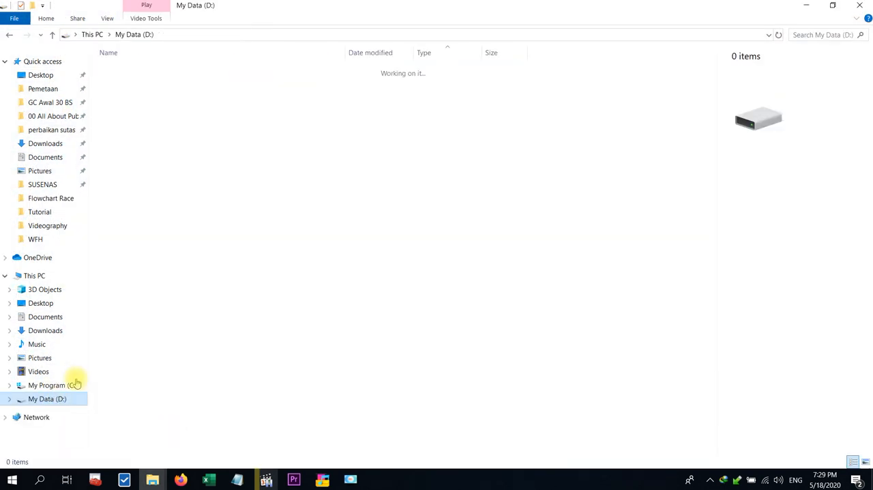
# Look through the 01 IPDS folder on drive D: for the logo images.
pyautogui.click(49, 398)
pyautogui.doubleClick(123, 95)
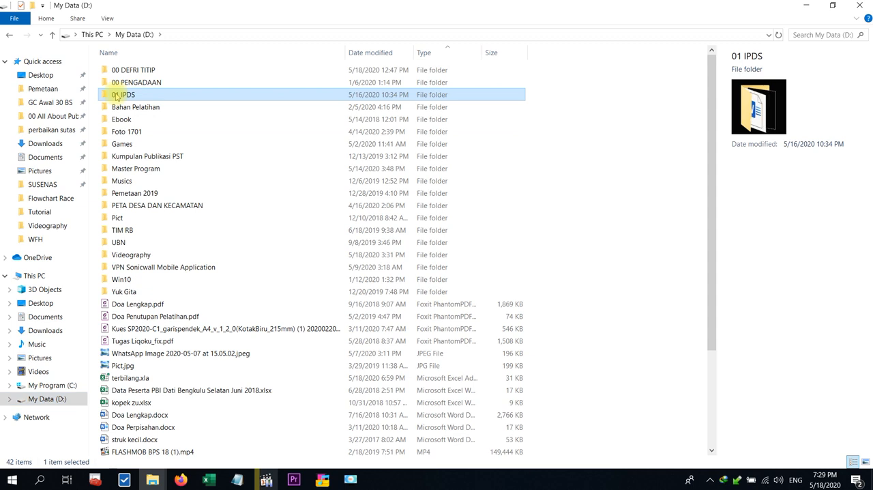
pyautogui.scroll(-5, 201, 291)
pyautogui.scroll(-4, 201, 291)
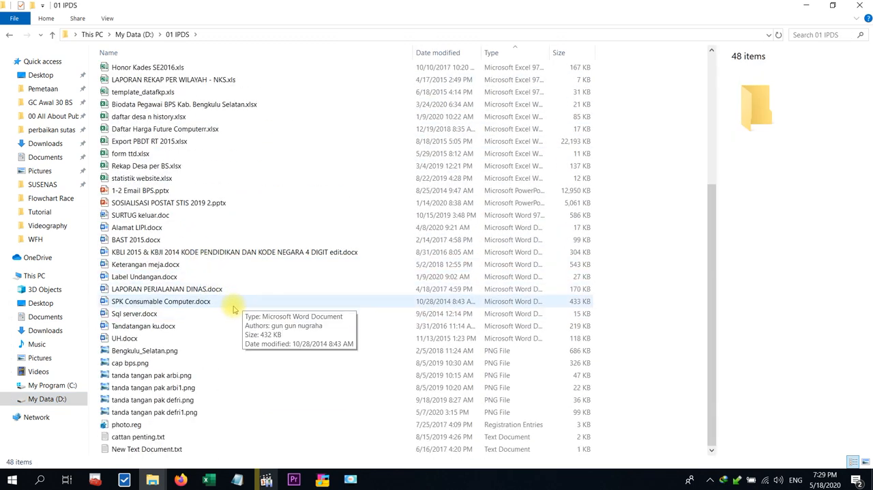
pyautogui.scroll(5, 203, 240)
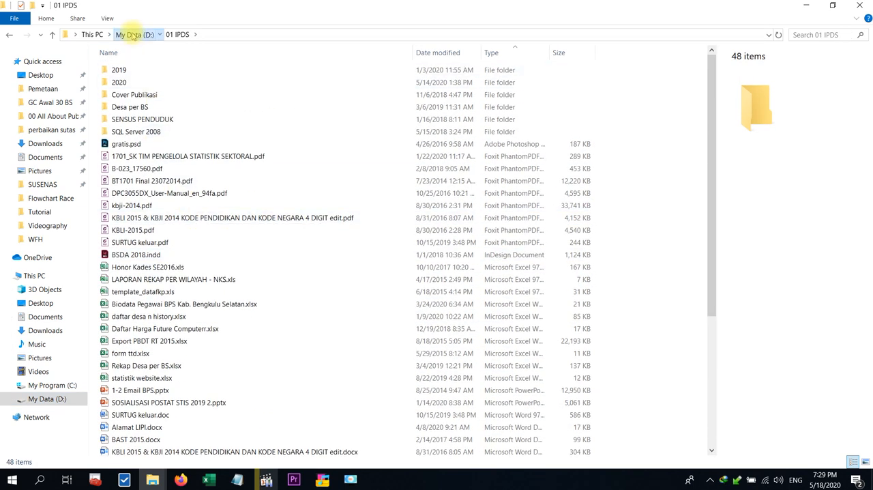
# Return to the root of drive D: and import BPS.png into the Premiere Pro project.
pyautogui.click(124, 34)
pyautogui.scroll(-4, 189, 307)
pyautogui.moveTo(123, 350); pyautogui.dragTo(97, 404)
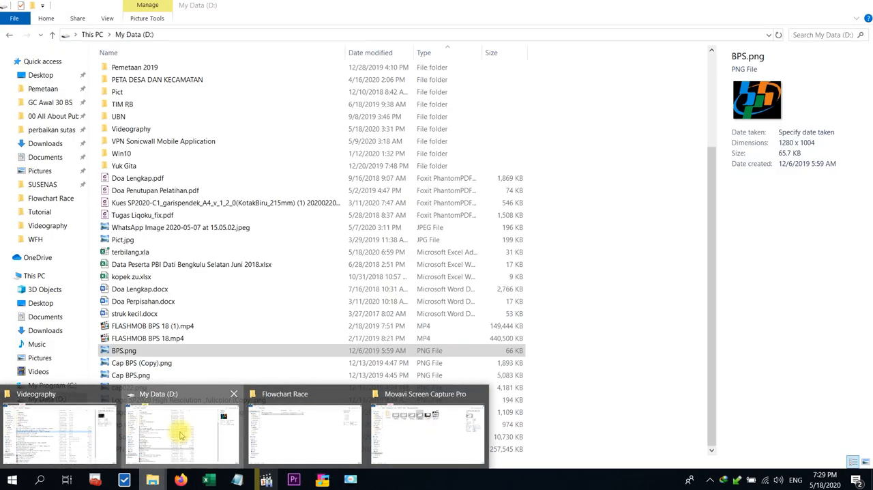
# Import Logo SP2020 High Resolution _fullcolor (Copy).png from drive D: into the Premiere Pro project.
pyautogui.click(180, 437)
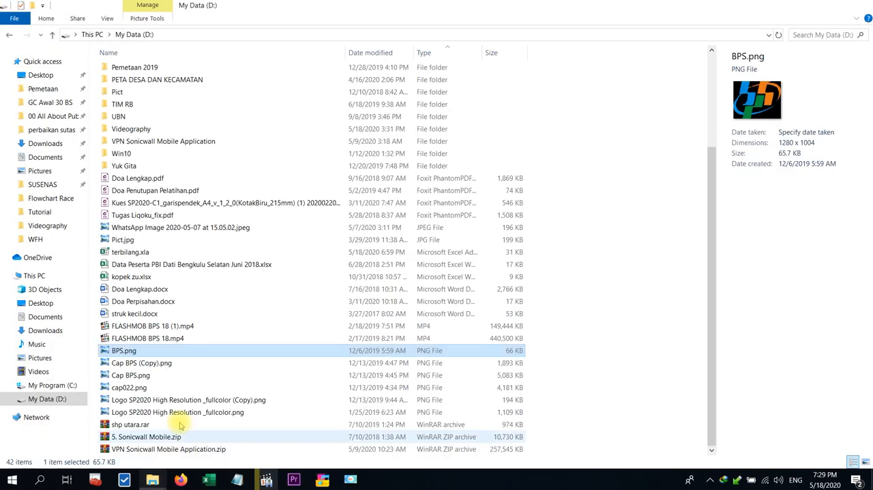
pyautogui.click(130, 375)
pyautogui.moveTo(121, 400); pyautogui.dragTo(60, 410)
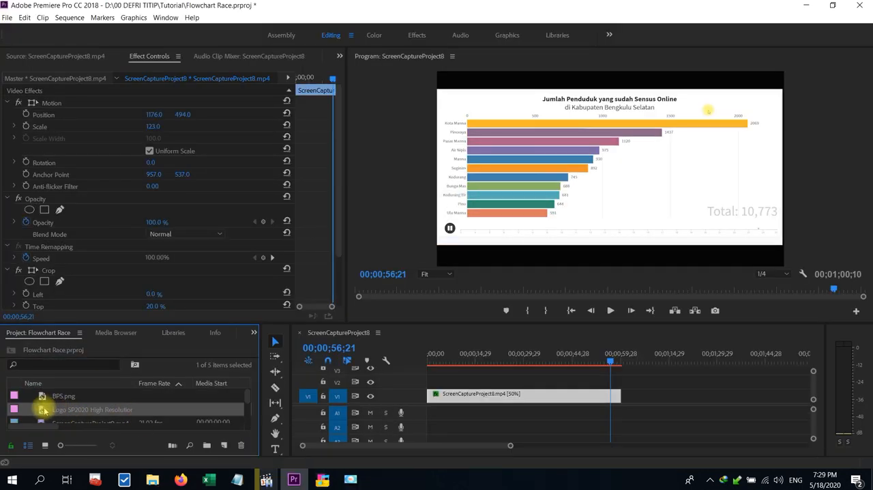
# Place BPS.png on track V2 and stretch it to the full length of the screen recording clip.
pyautogui.moveTo(42, 398); pyautogui.dragTo(437, 381)
pyautogui.moveTo(611, 363); pyautogui.dragTo(621, 380)
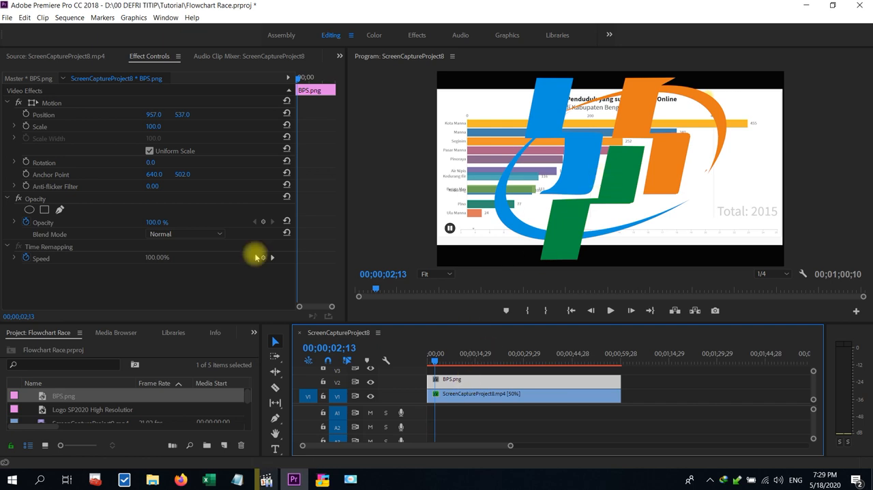
# Scale the BPS.png logo to 7 and position it at 91, 168, beside the chart title.
pyautogui.click(153, 128)
pyautogui.write('10')
pyautogui.press('Return')
pyautogui.moveTo(150, 117); pyautogui.dragTo(82, 116)
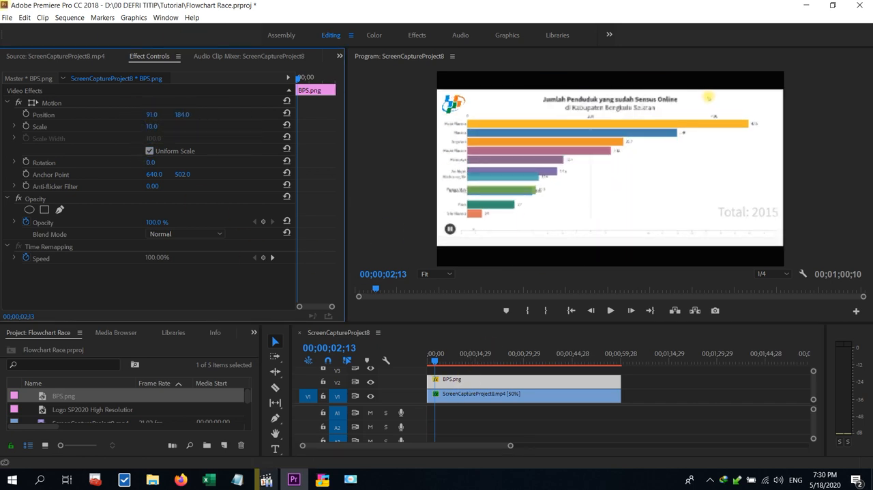
pyautogui.click(164, 125)
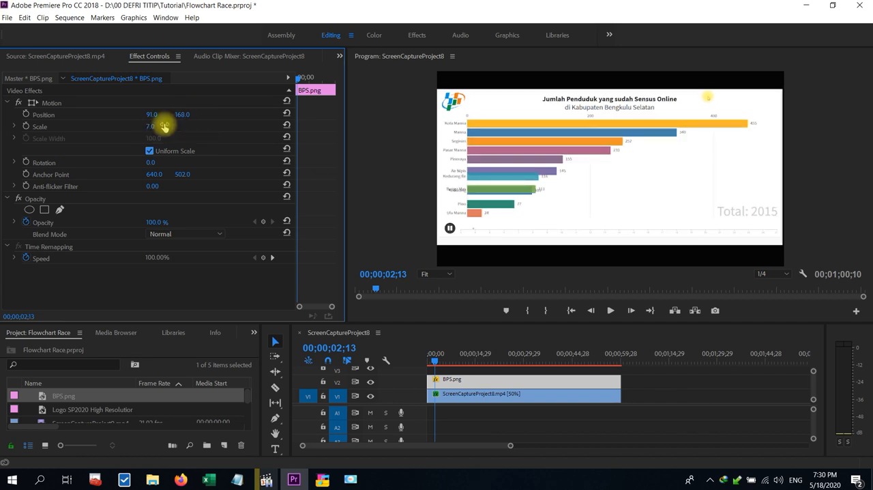
# Add the SP2020 logo on track V3, scaled to 10 and positioned at 1771, 163.
pyautogui.moveTo(221, 408); pyautogui.dragTo(435, 370)
pyautogui.click(156, 127)
pyautogui.write('10')
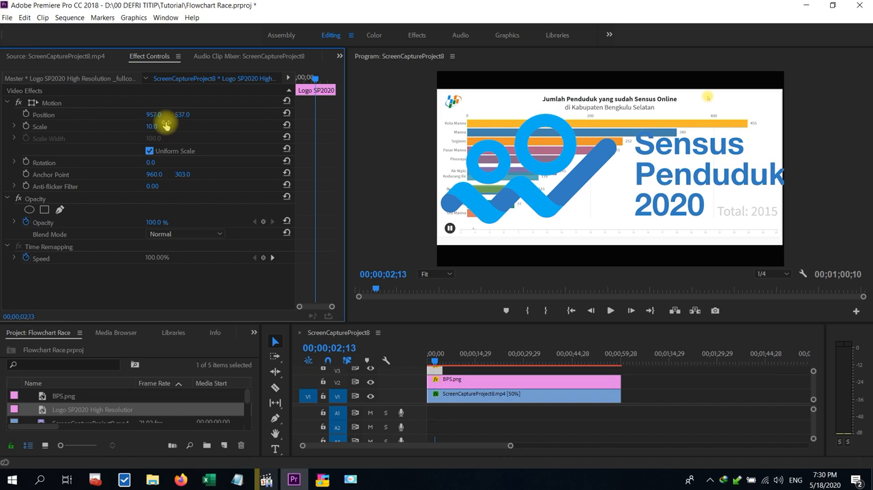
pyautogui.press('Return')
pyautogui.moveTo(150, 116); pyautogui.dragTo(704, 115)
pyautogui.moveTo(182, 115); pyautogui.dragTo(12, 115)
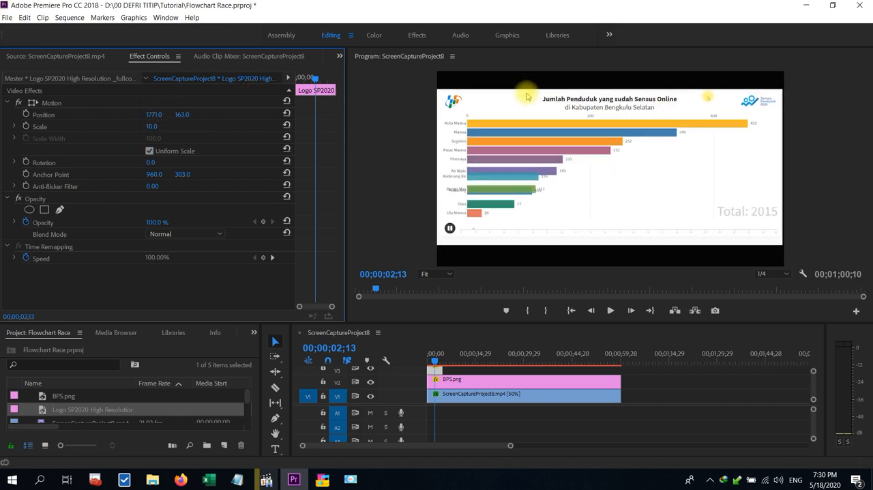
# Extend the SP2020 logo clip to the end of the screen recording and preview the sequence from the start.
pyautogui.moveTo(437, 372); pyautogui.dragTo(621, 371)
pyautogui.moveTo(434, 358); pyautogui.dragTo(425, 359)
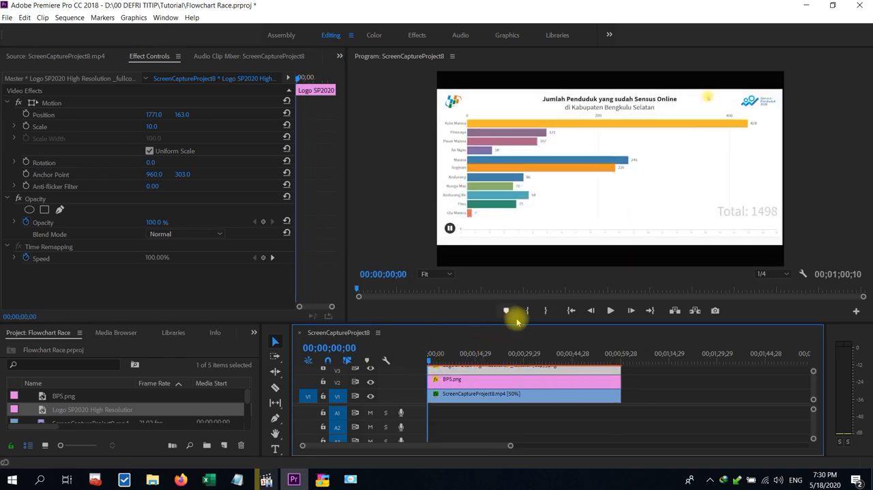
pyautogui.click(610, 310)
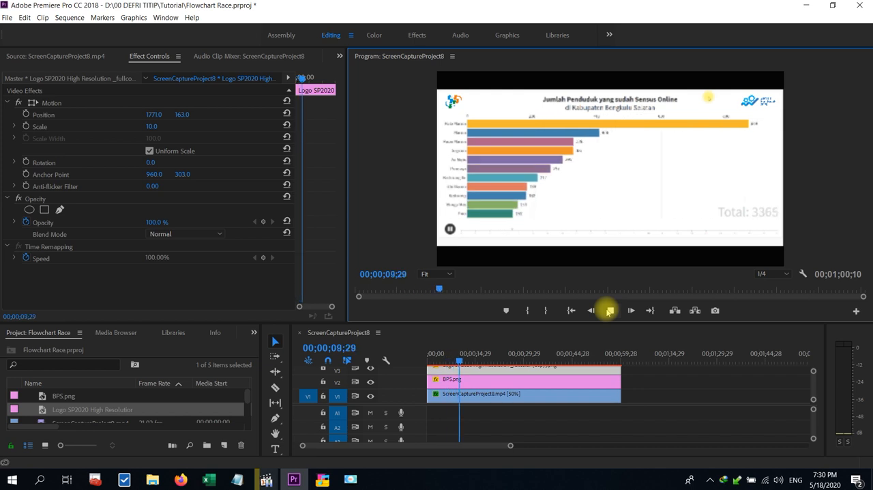
pyautogui.press('space')
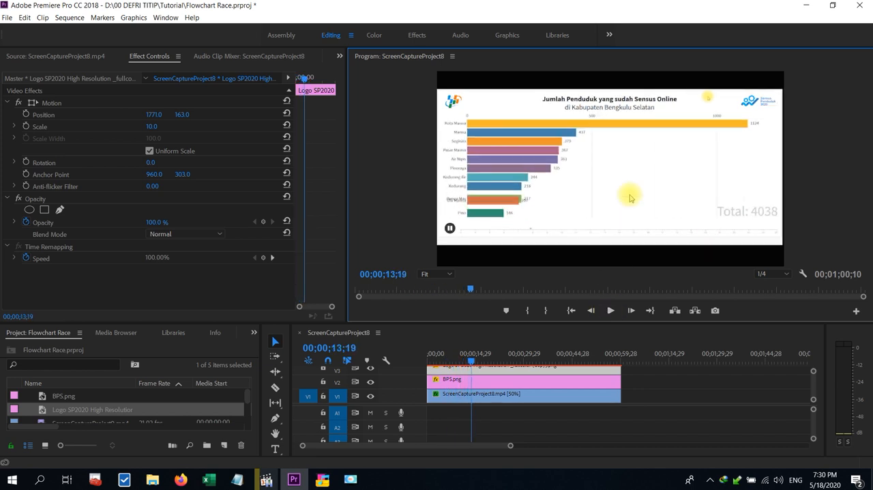
# Mark the out point at the end of the clips and set up an H.264 export with the Match Source - High bitrate preset.
pyautogui.moveTo(472, 362); pyautogui.dragTo(621, 369)
pyautogui.click(545, 311)
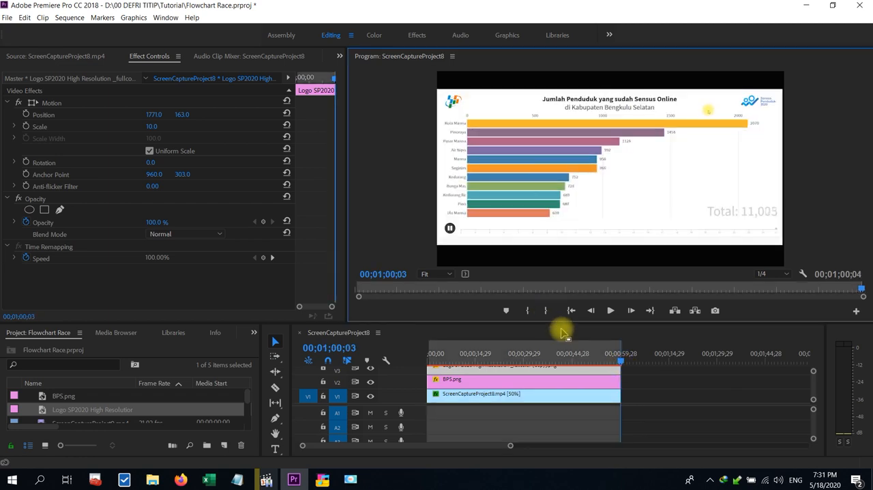
pyautogui.hotkey('ctrl', 'm')
pyautogui.click(608, 111)
pyautogui.click(610, 112)
pyautogui.click(614, 132)
pyautogui.click(731, 113)
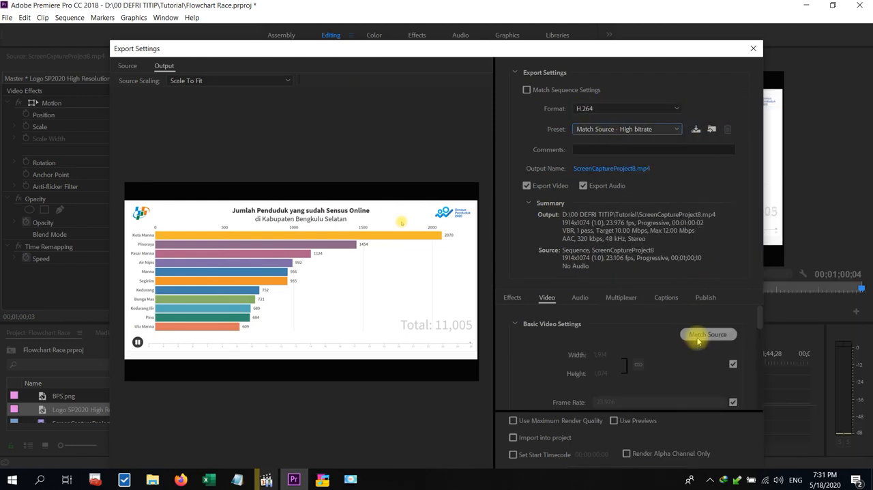
pyautogui.click(709, 336)
# Set the export's bitrate encoding to CBR with an 8 Mbps target and export the video.
pyautogui.moveTo(710, 53); pyautogui.dragTo(705, 11)
pyautogui.moveTo(754, 278); pyautogui.dragTo(765, 335)
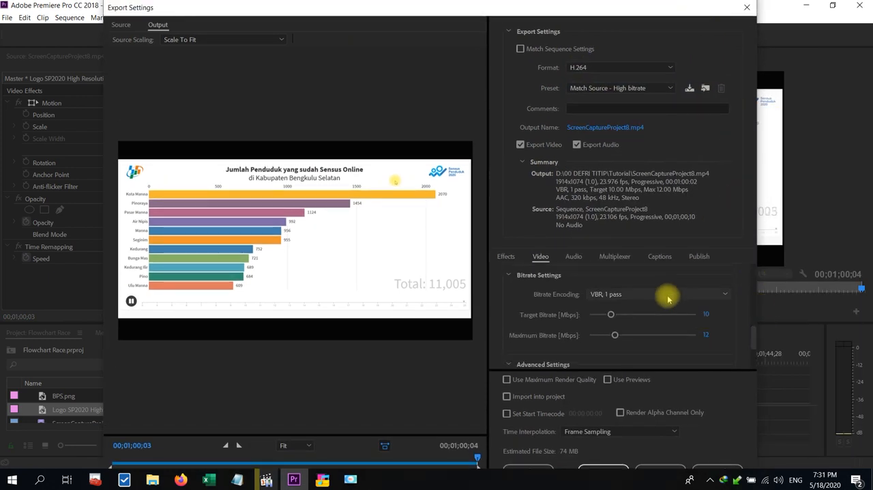
pyautogui.click(669, 297)
pyautogui.click(672, 306)
pyautogui.click(714, 315)
pyautogui.write('8')
pyautogui.moveTo(622, 3); pyautogui.dragTo(612, 3)
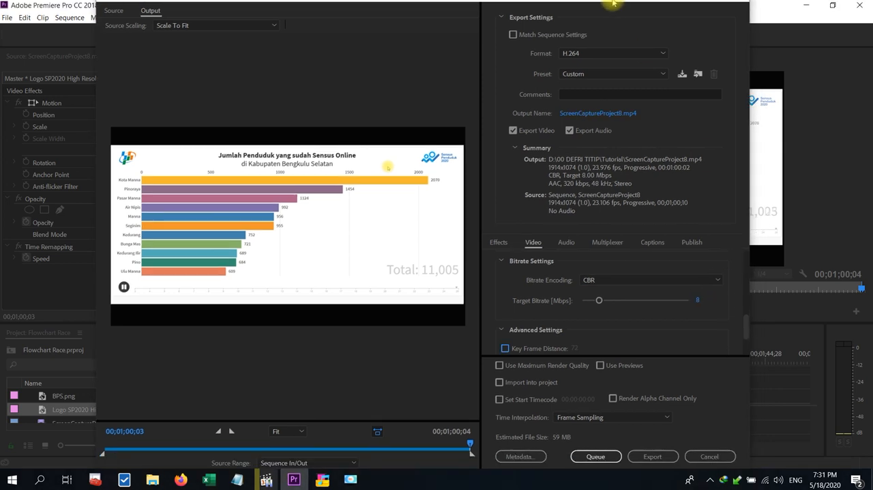
pyautogui.click(648, 470)
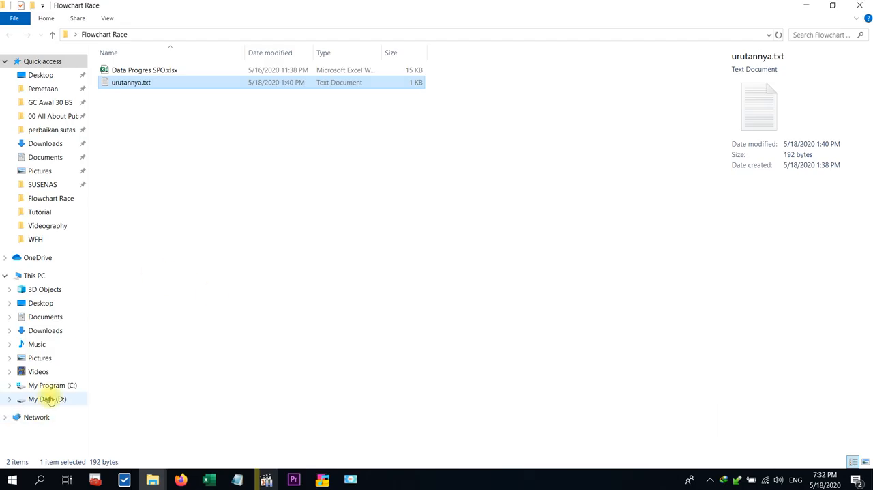
# Open SPo.mp4 from the 01 IPDS\2020\WFH folder on drive D: in the media player.
pyautogui.click(50, 400)
pyautogui.doubleClick(126, 91)
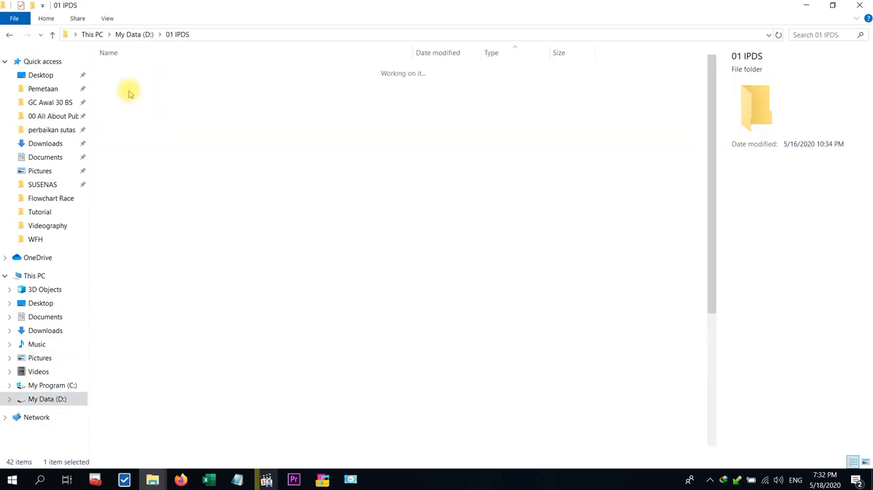
pyautogui.doubleClick(121, 68)
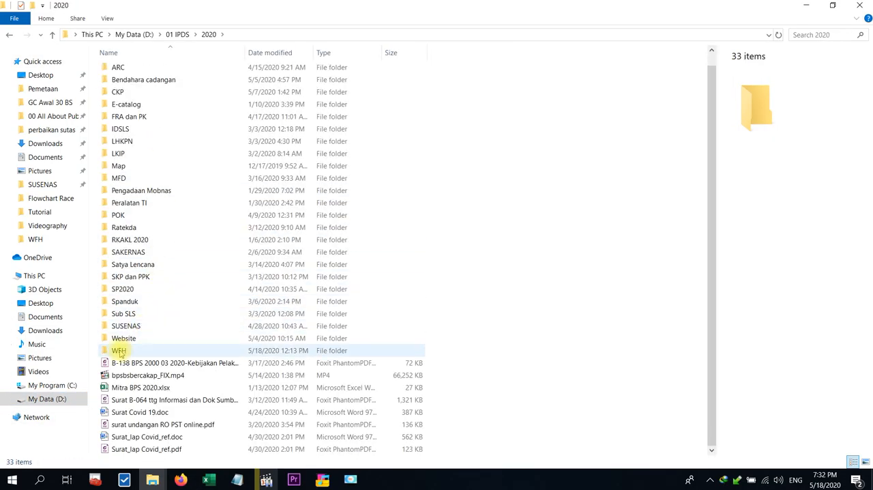
pyautogui.doubleClick(119, 350)
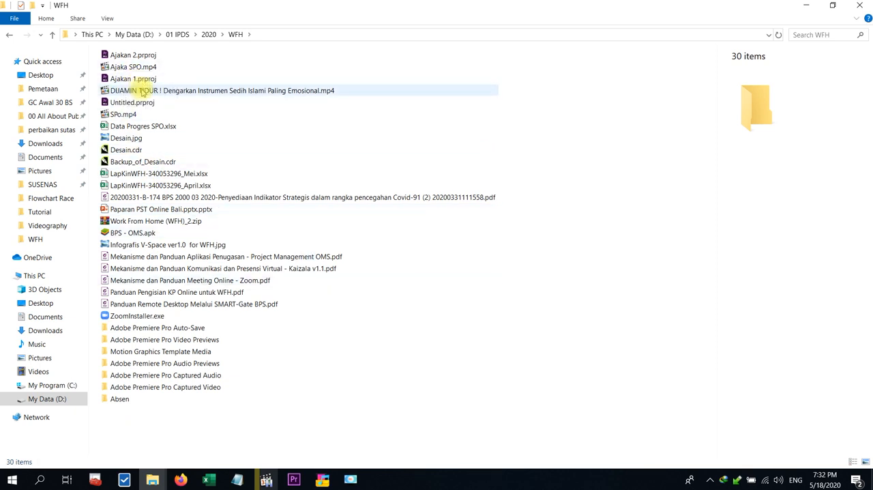
pyautogui.doubleClick(130, 115)
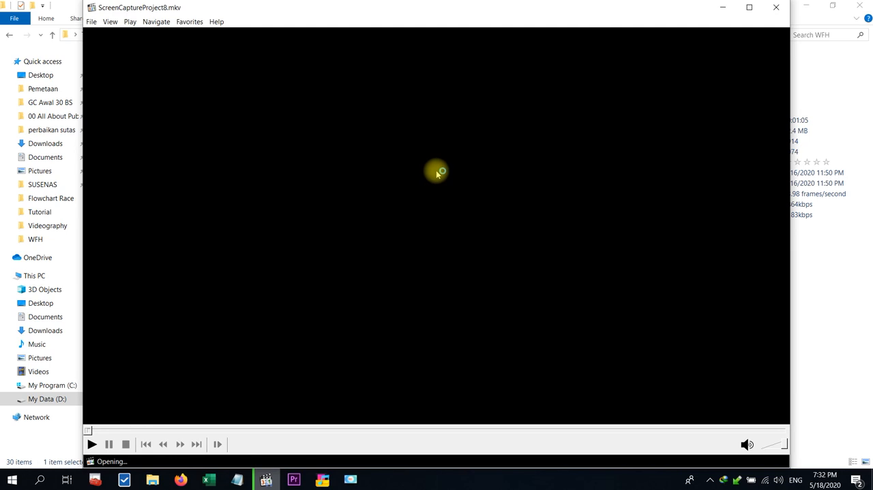